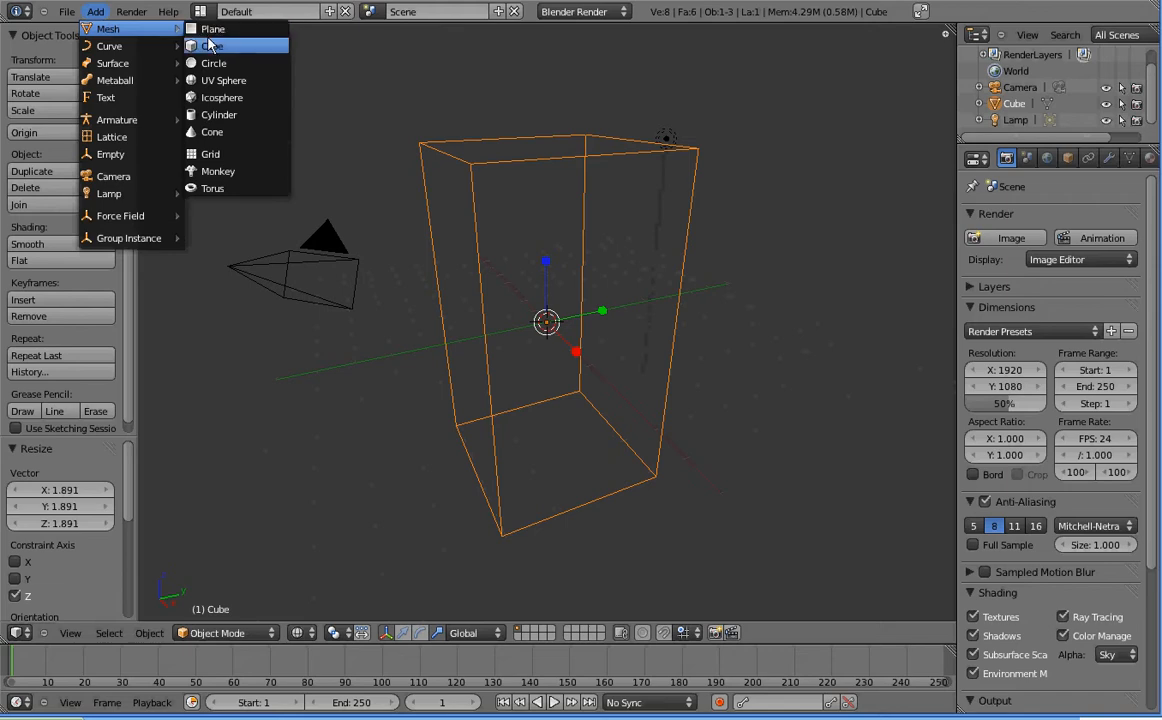
Add a cube and raise it about 3.98 units along Z, near the upper end of the tall box
{"action": "left_click", "coordinate": [211, 46]}
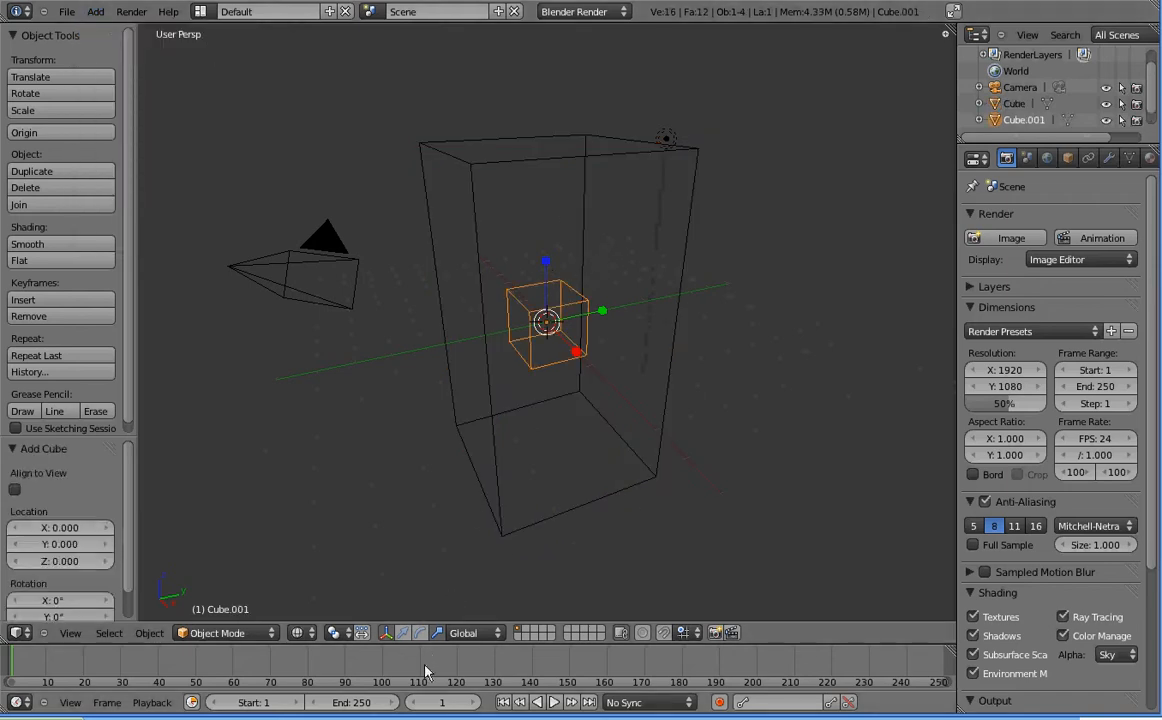
{"action": "left_click", "coordinate": [404, 634]}
{"action": "left_click_drag", "start_coordinate": [546, 270], "coordinate": [547, 150]}
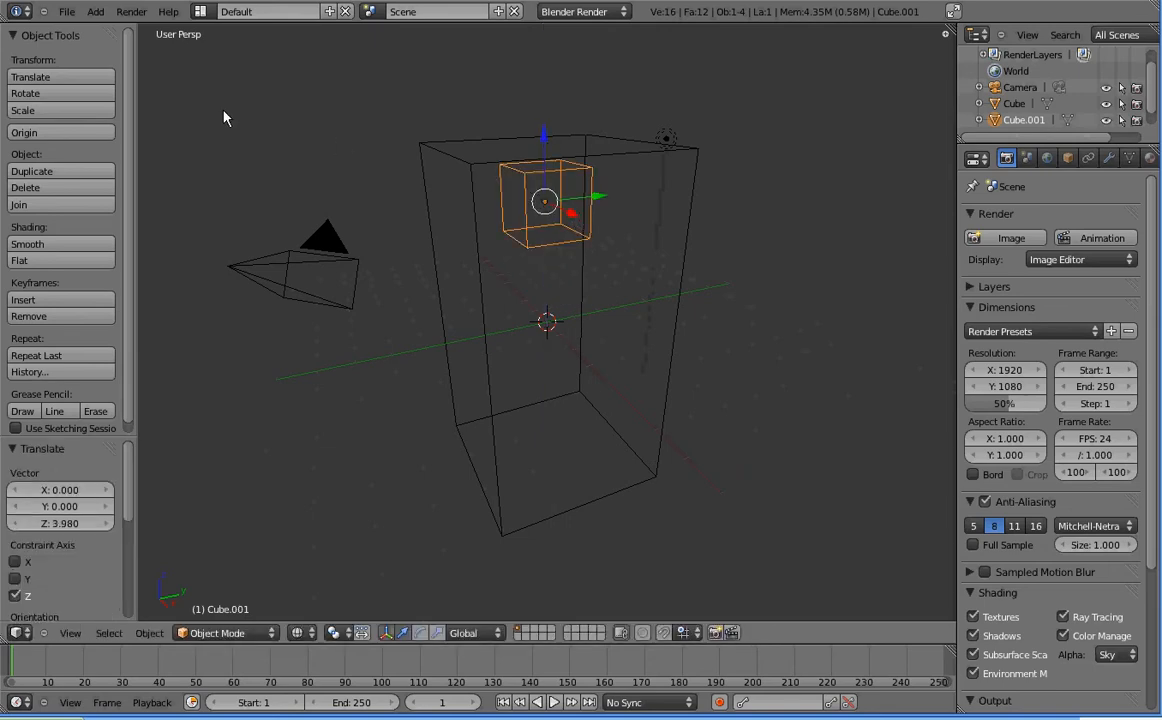
Add a plane inside the tall box, lower it about 0.62 units along Z and scale it up about 1.77 times
{"action": "left_click", "coordinate": [95, 11]}
{"action": "mouse_move", "coordinate": [108, 26]}
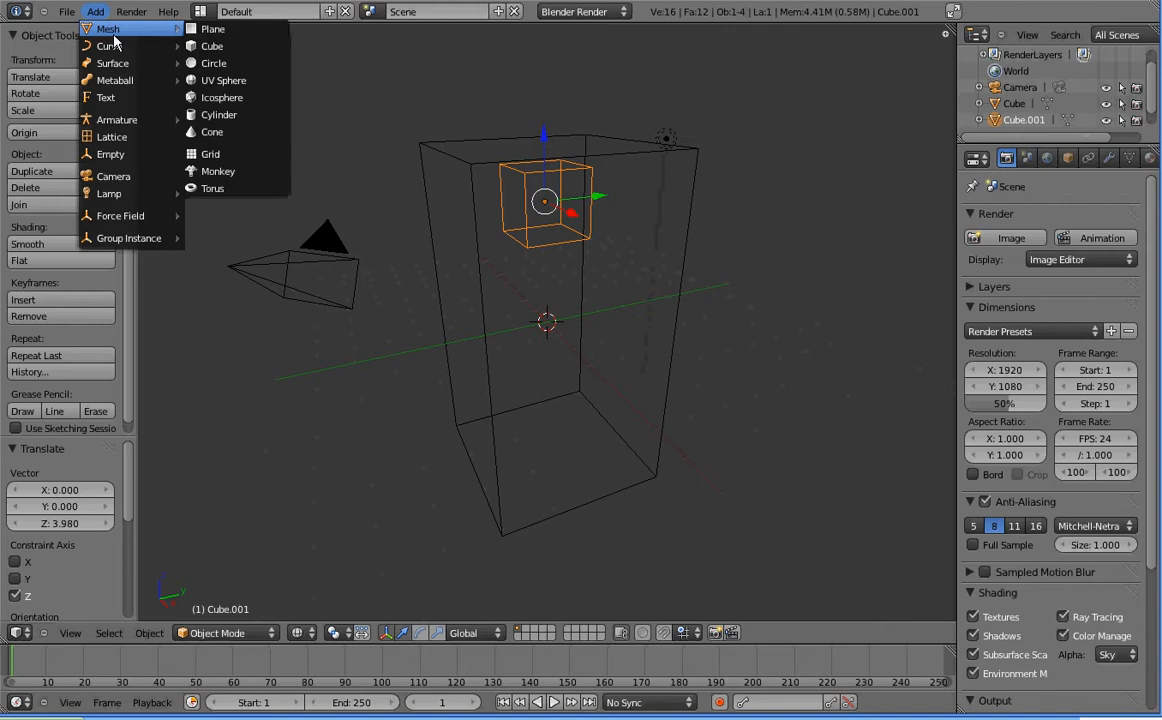
{"action": "left_click", "coordinate": [200, 26]}
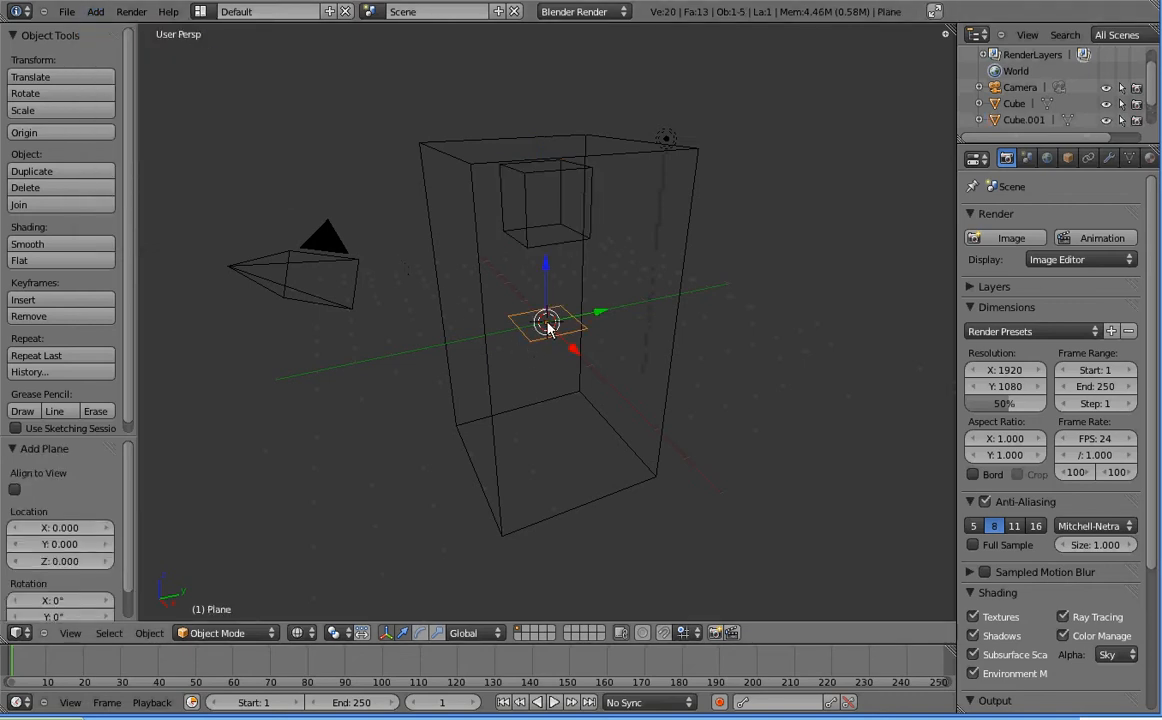
{"action": "mouse_move", "coordinate": [544, 270]}
{"action": "left_mouse_down"}
{"action": "mouse_move", "coordinate": [545, 306]}
{"action": "mouse_move", "coordinate": [545, 288]}
{"action": "left_mouse_up"}
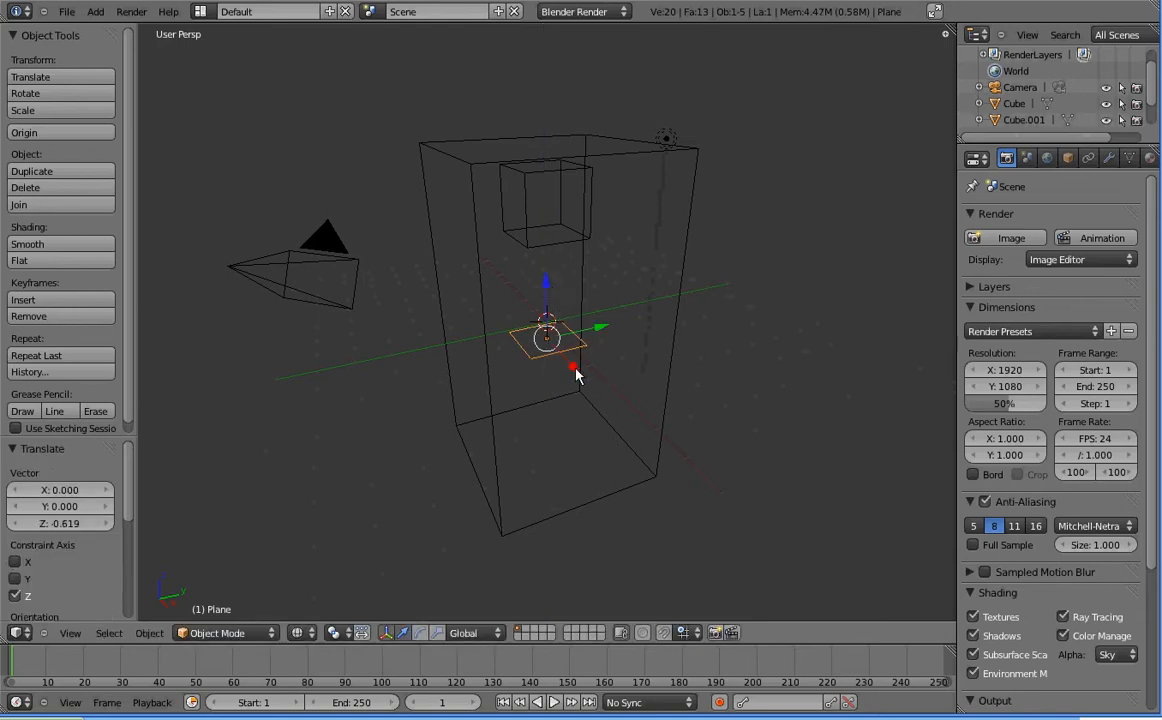
{"action": "key", "text": "s"}
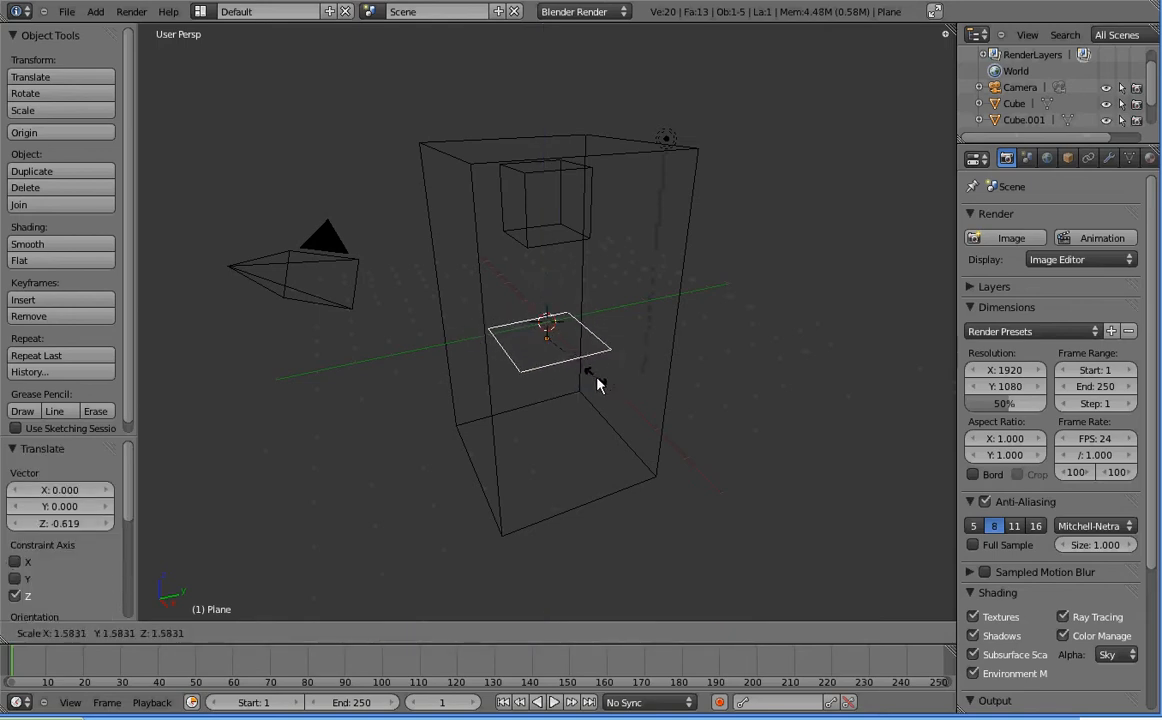
{"action": "left_click", "coordinate": [600, 380]}
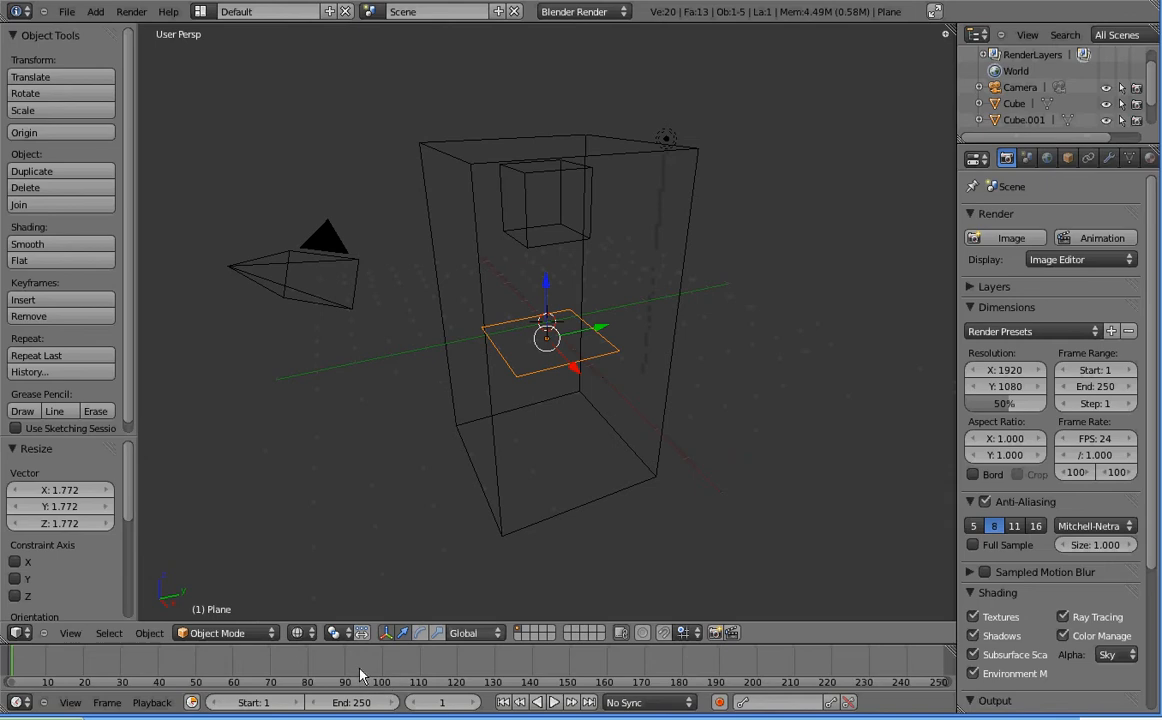
Rotate the plane about 25° around the X axis, then restore the translate manipulator
{"action": "left_click", "coordinate": [419, 632]}
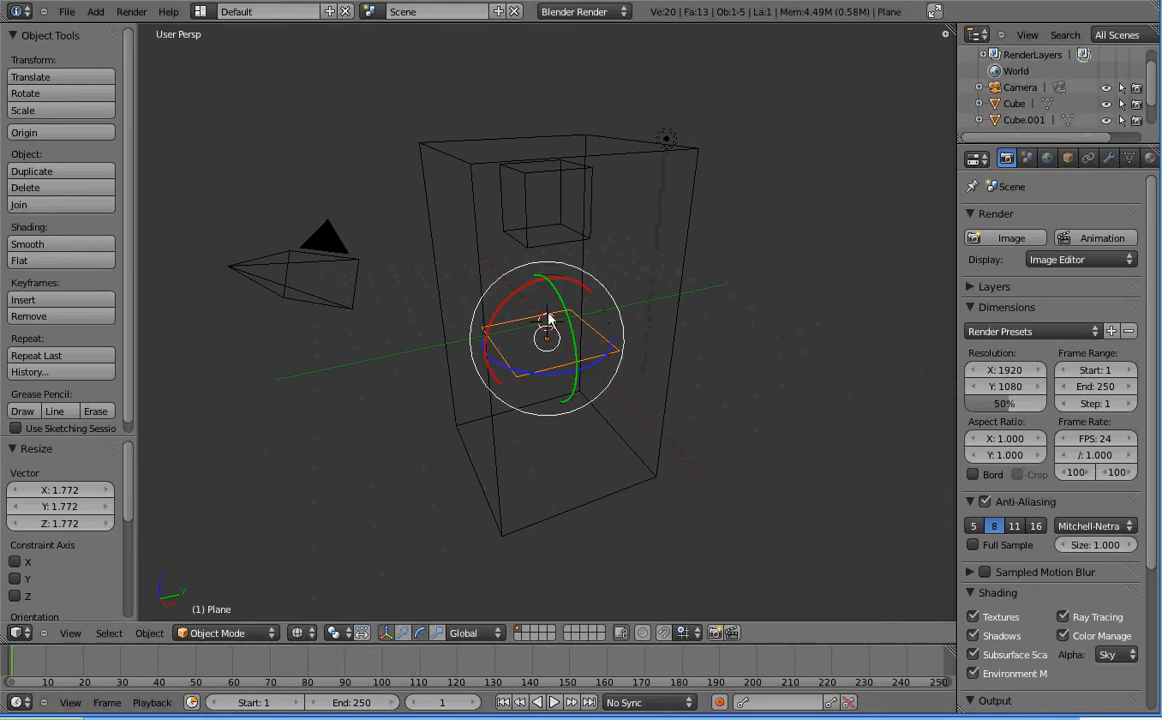
{"action": "left_click_drag", "start_coordinate": [496, 316], "coordinate": [493, 334]}
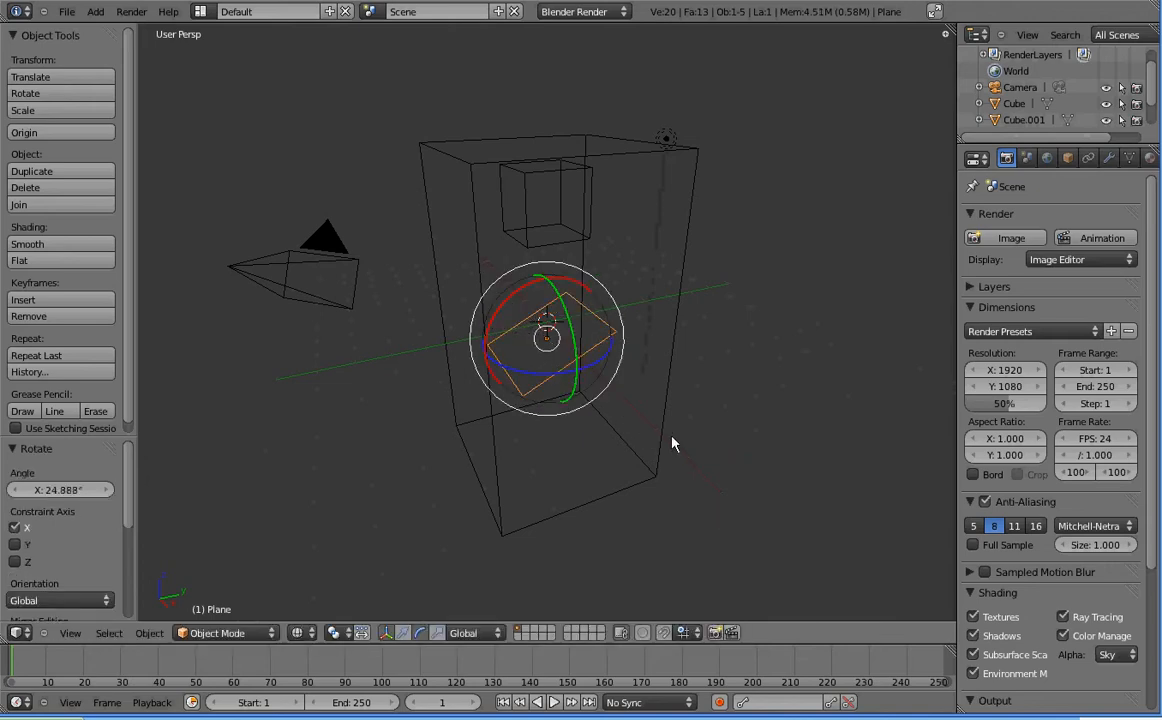
{"action": "left_click", "coordinate": [402, 632]}
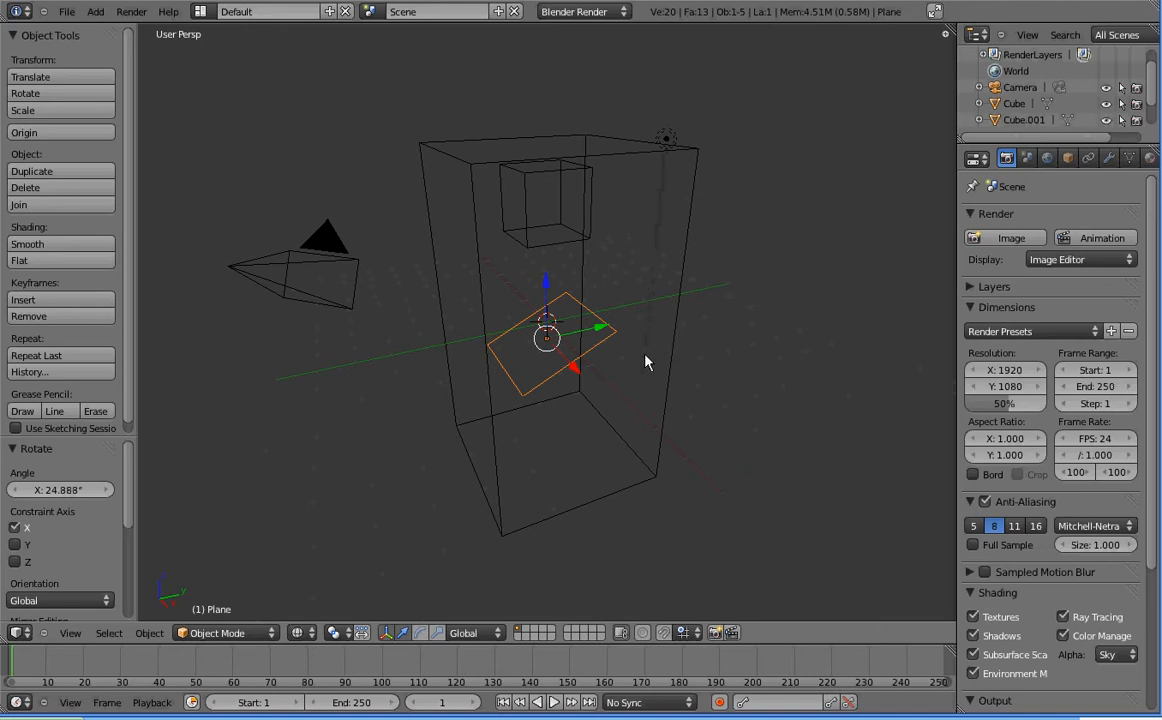
Add fluid physics to the tall outer box and set its type to Domain
{"action": "right_click", "coordinate": [615, 162]}
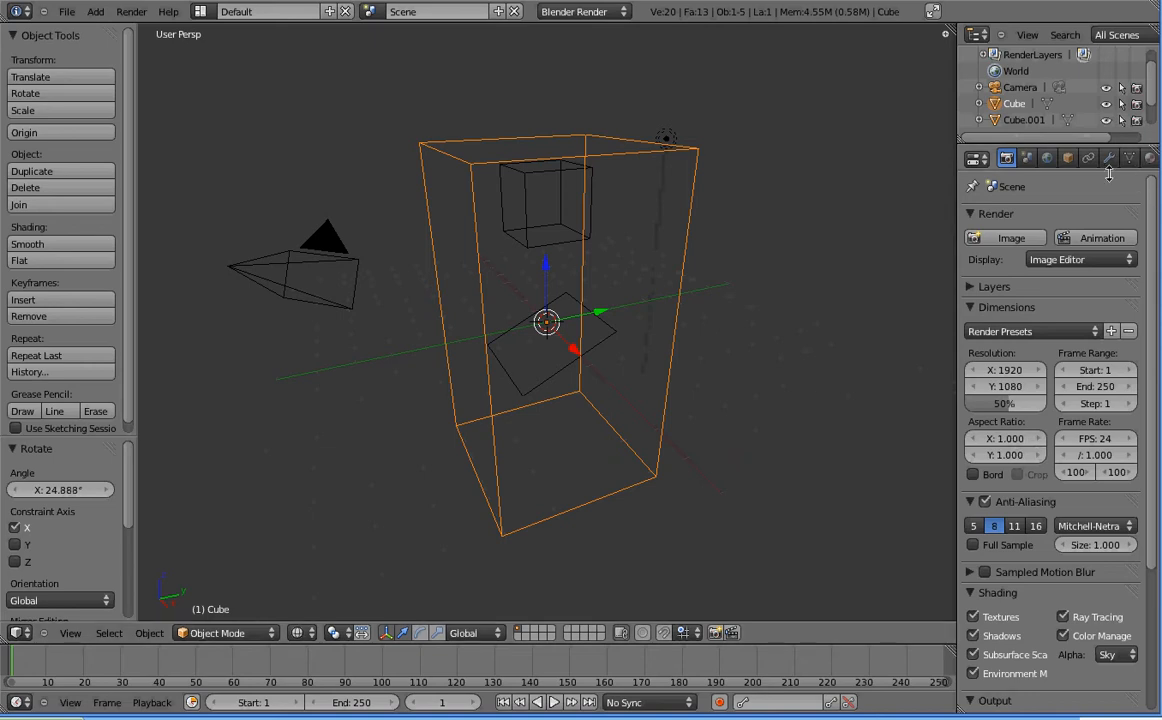
{"action": "left_click_drag", "start_coordinate": [960, 366], "coordinate": [893, 367]}
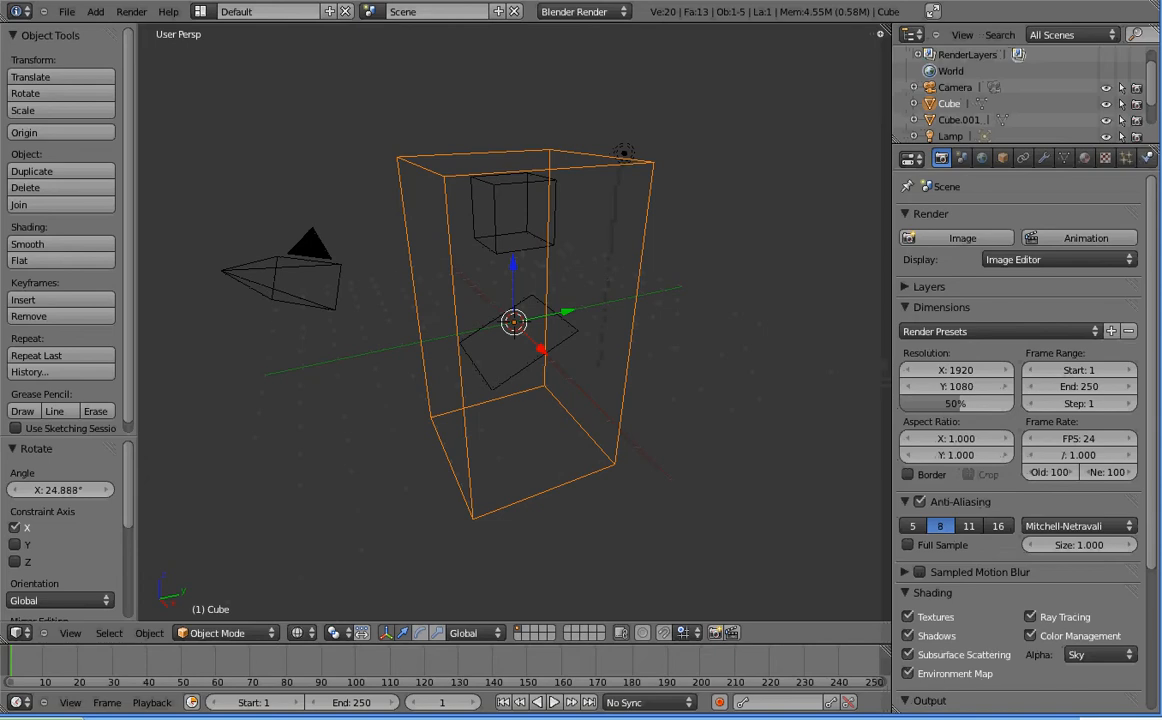
{"action": "left_click", "coordinate": [1147, 158]}
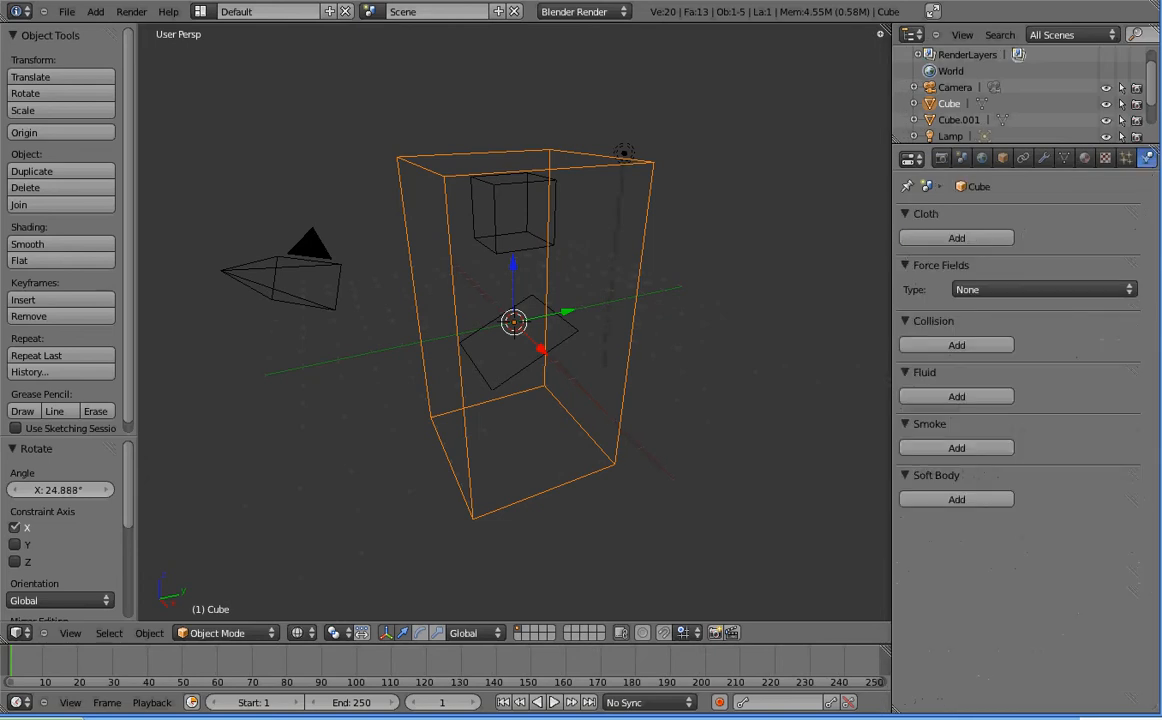
{"action": "left_click", "coordinate": [963, 397]}
{"action": "left_click", "coordinate": [1023, 418]}
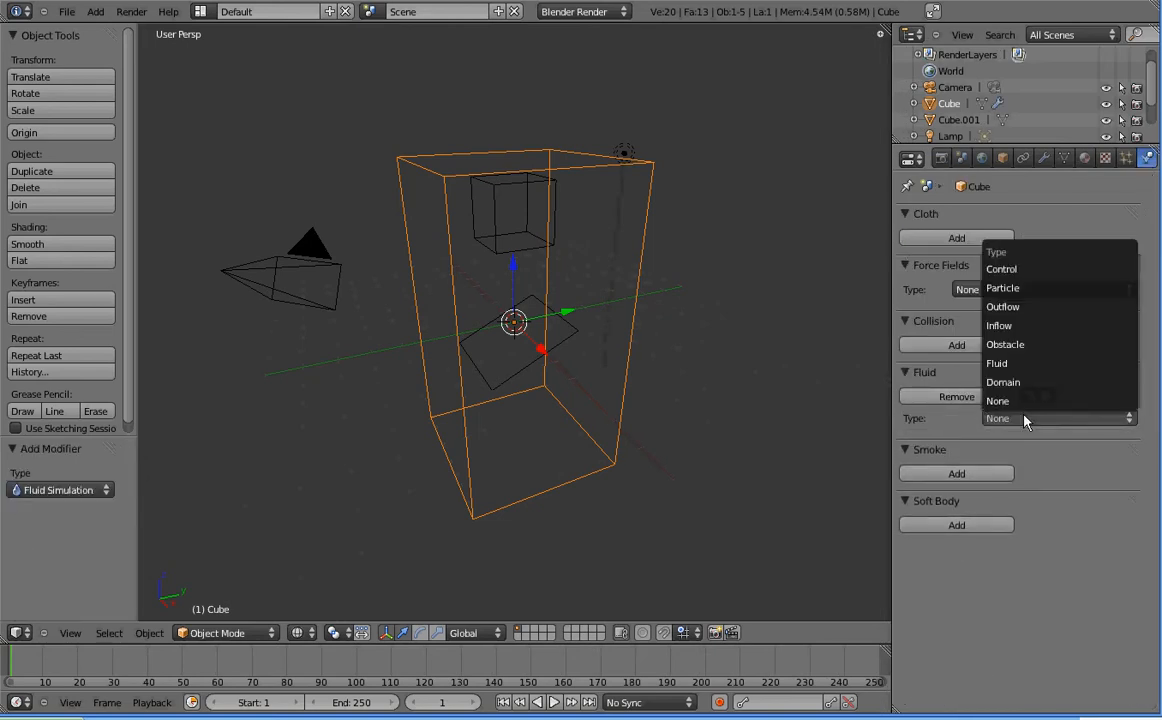
{"action": "left_click", "coordinate": [1018, 384]}
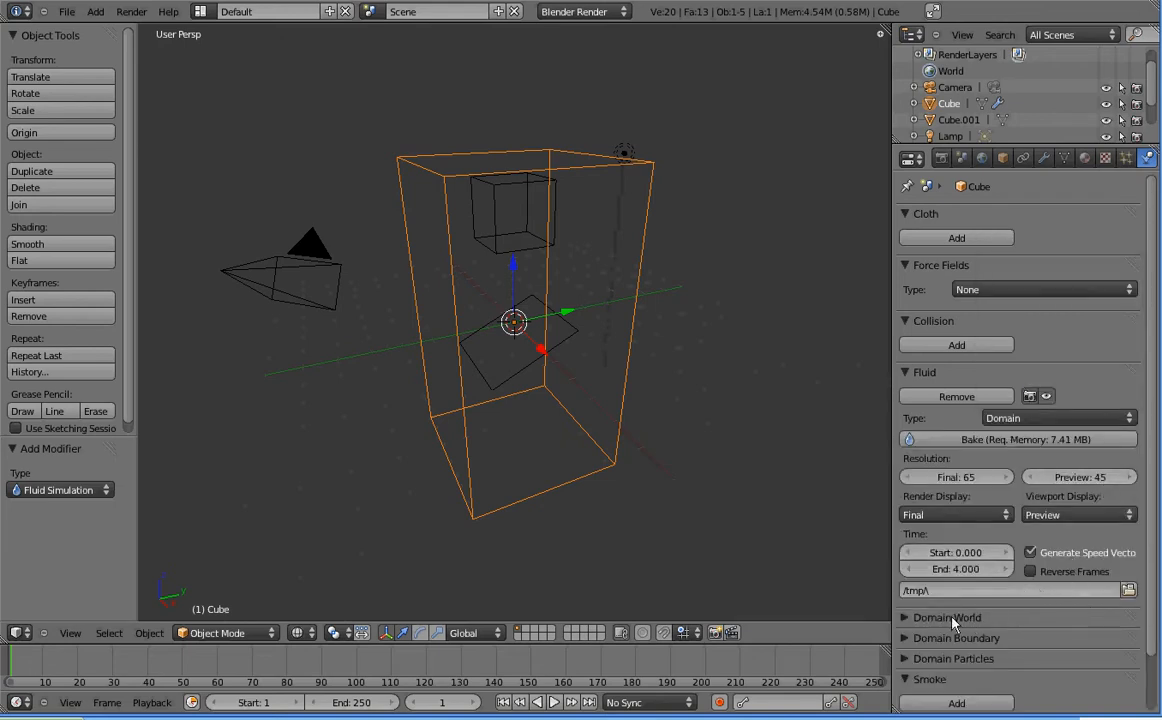
Set the fluid domain's final resolution to 40
{"action": "left_click", "coordinate": [942, 479]}
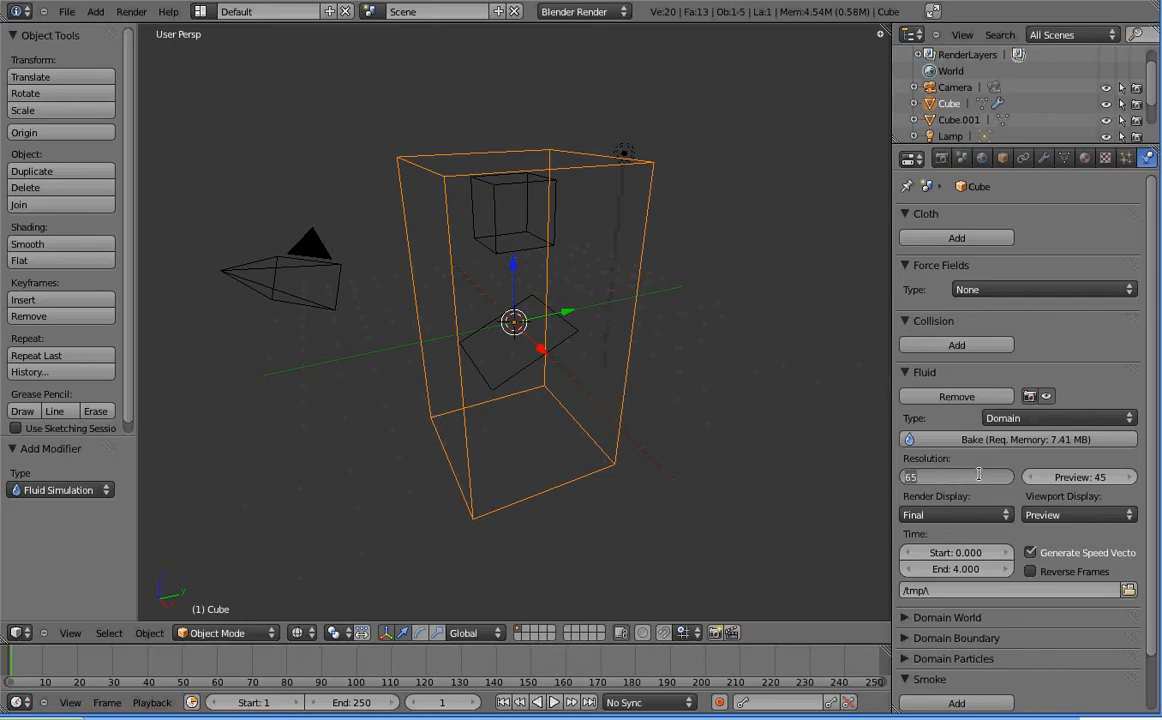
{"action": "type", "text": "40"}
{"action": "key", "text": "Return"}
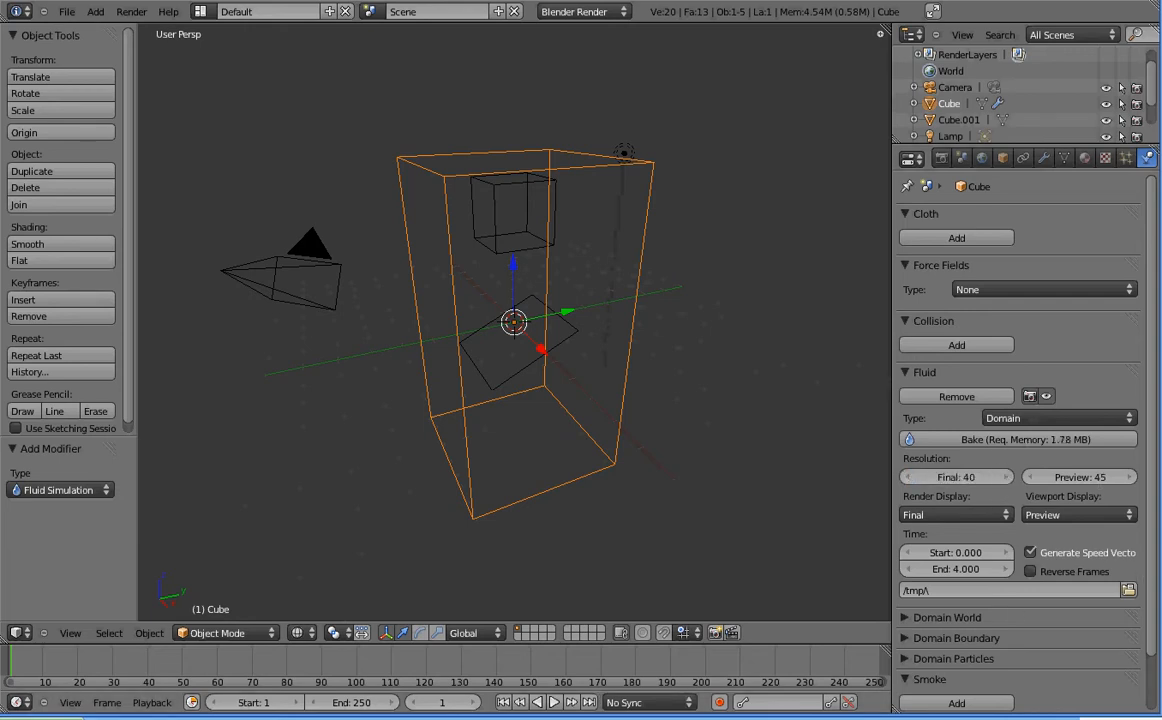
Set the animation's end frame to 100
{"action": "left_click", "coordinate": [355, 702]}
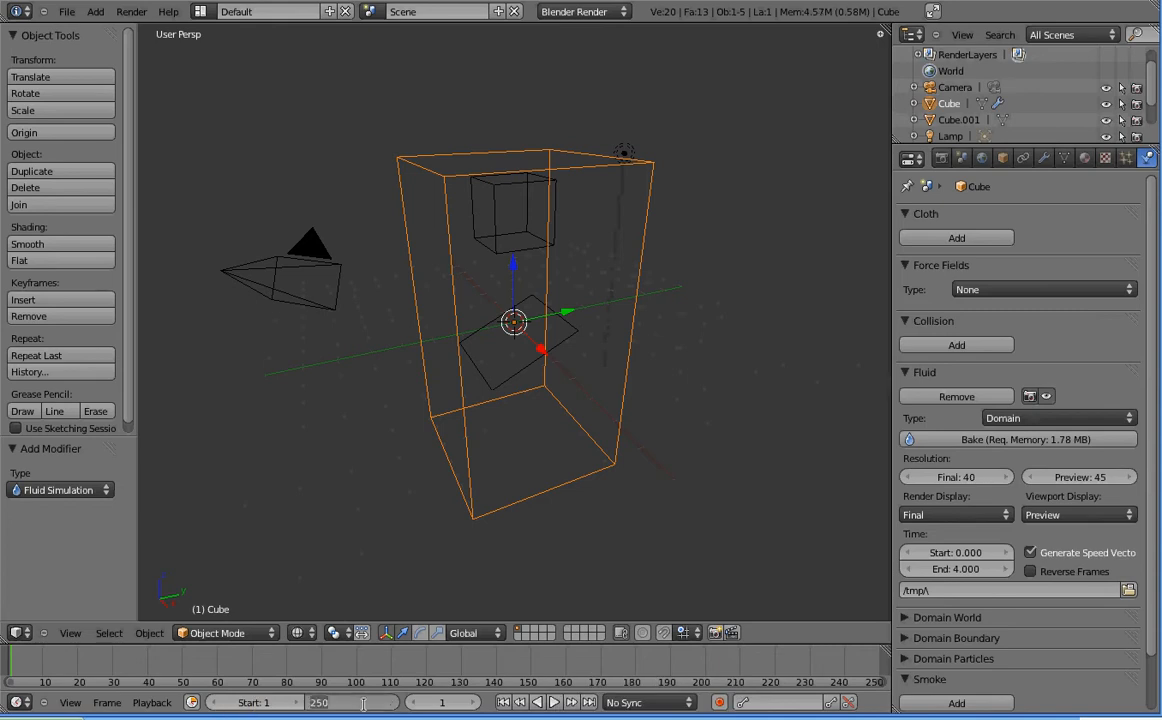
{"action": "type", "text": "100"}
{"action": "key", "text": "Return"}
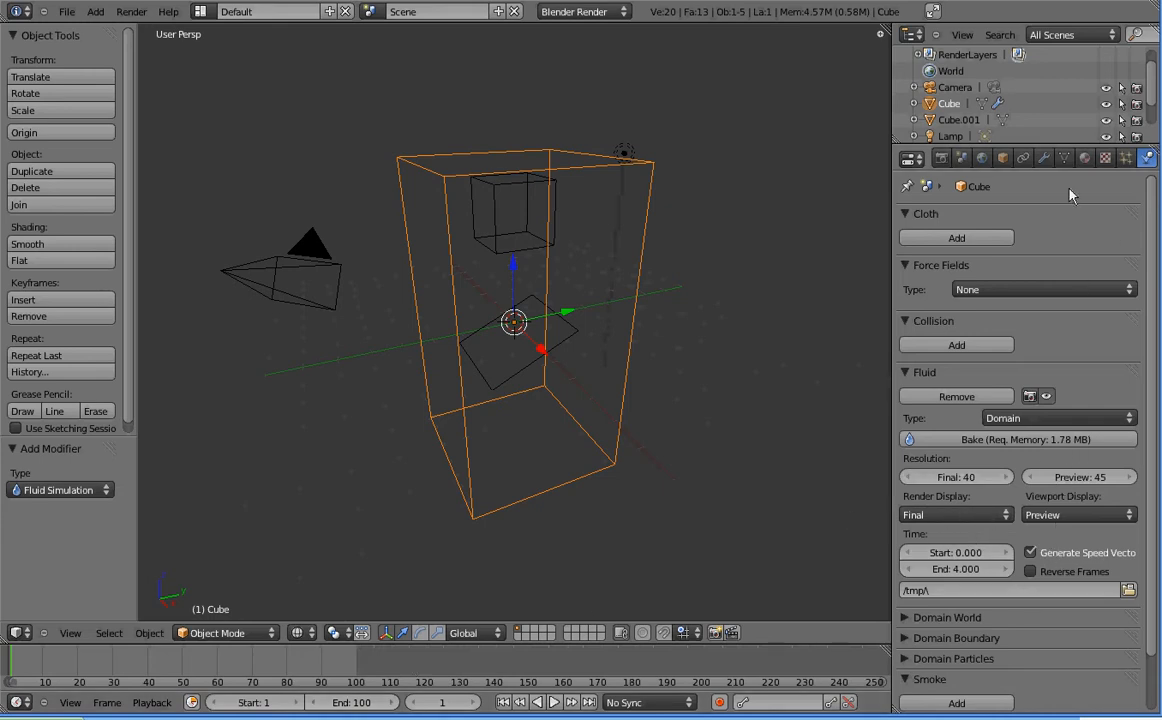
Give the domain box's material a light blue diffuse colour and return to its physics settings
{"action": "left_click", "coordinate": [1085, 159]}
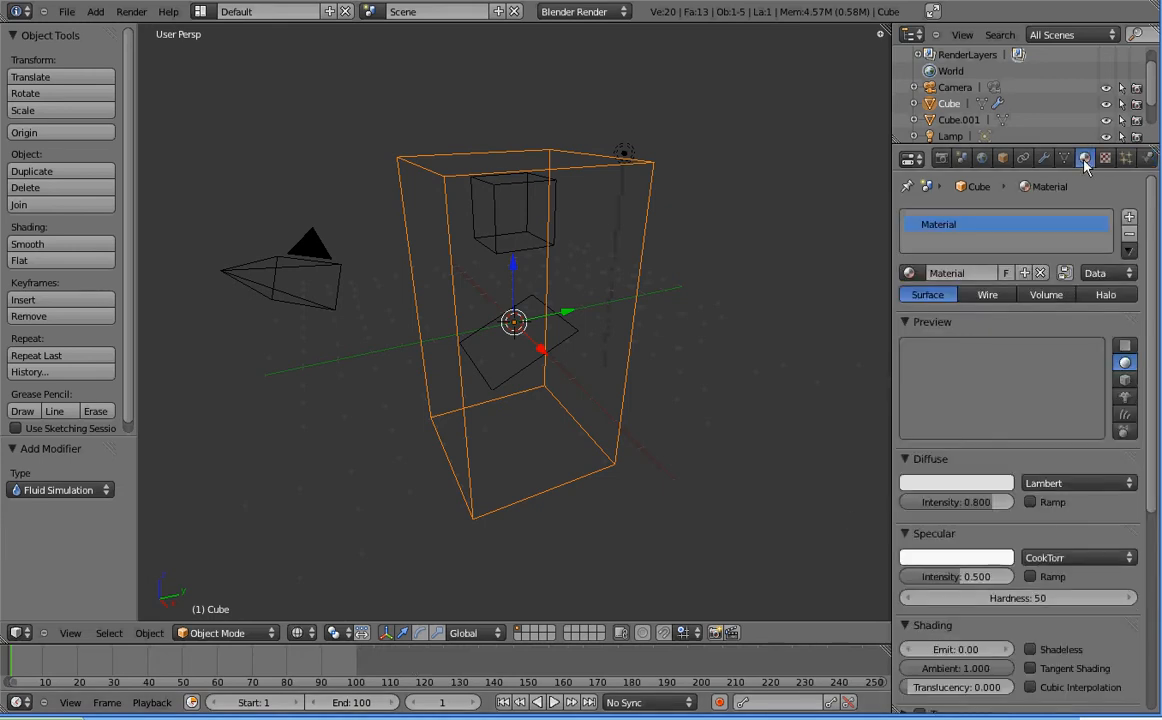
{"action": "left_click", "coordinate": [946, 488]}
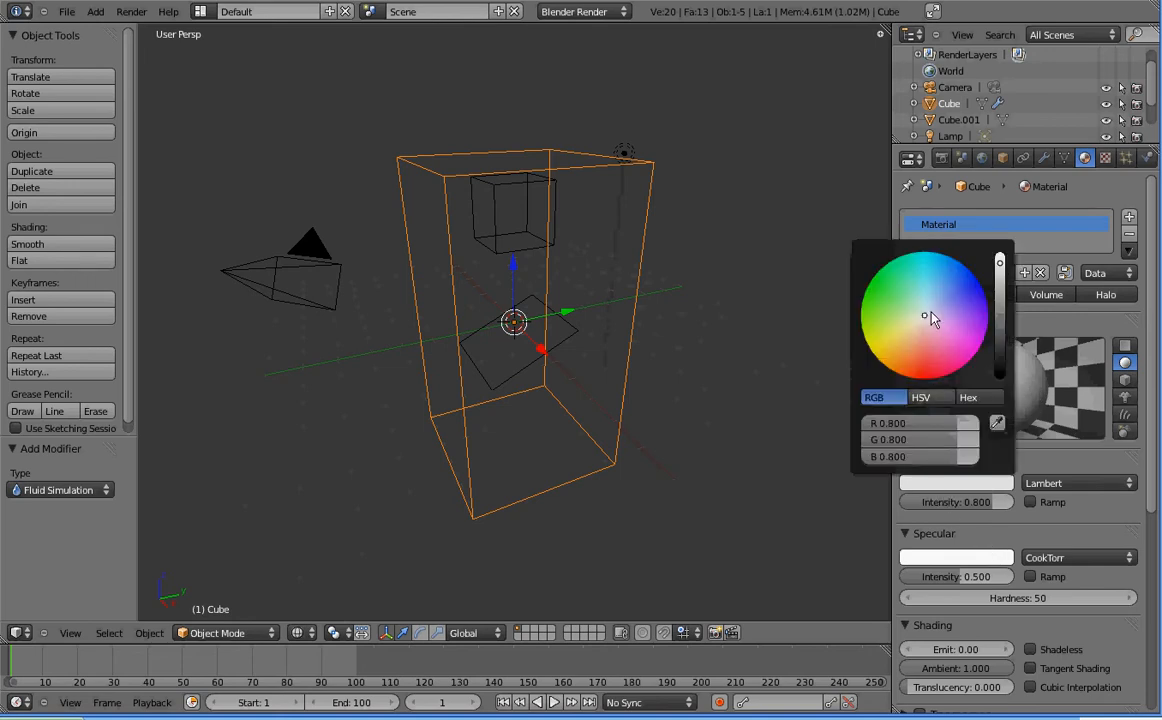
{"action": "left_click_drag", "start_coordinate": [925, 320], "coordinate": [935, 259]}
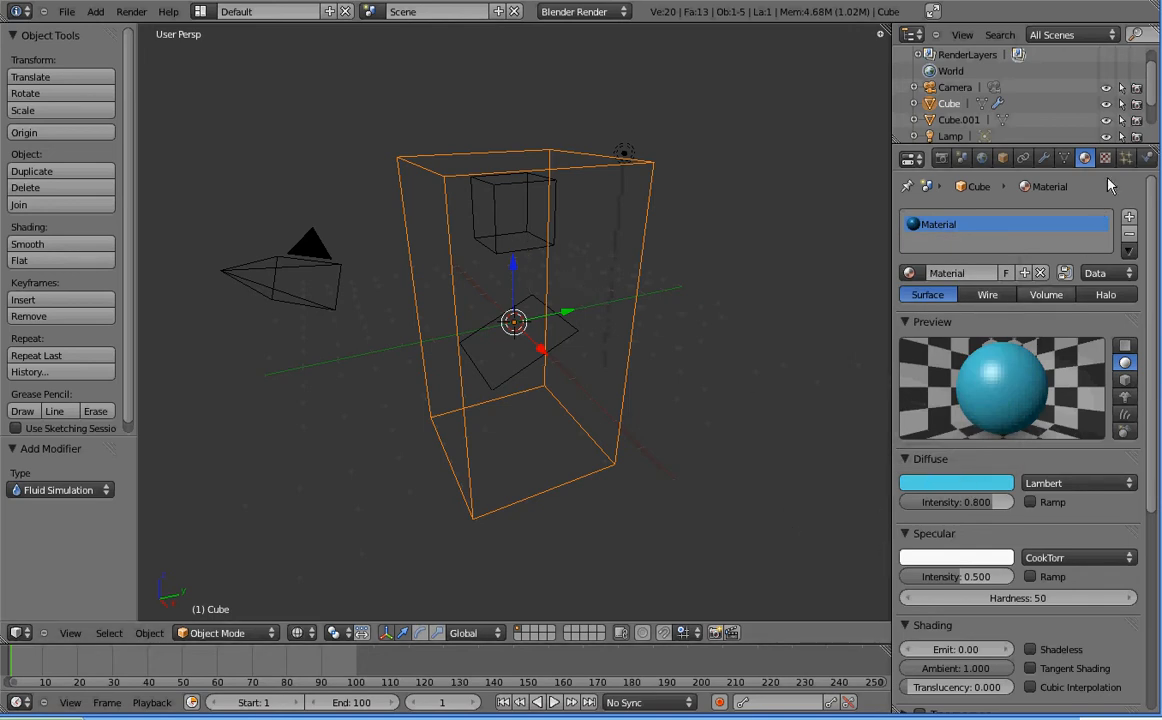
{"action": "left_click", "coordinate": [1148, 159]}
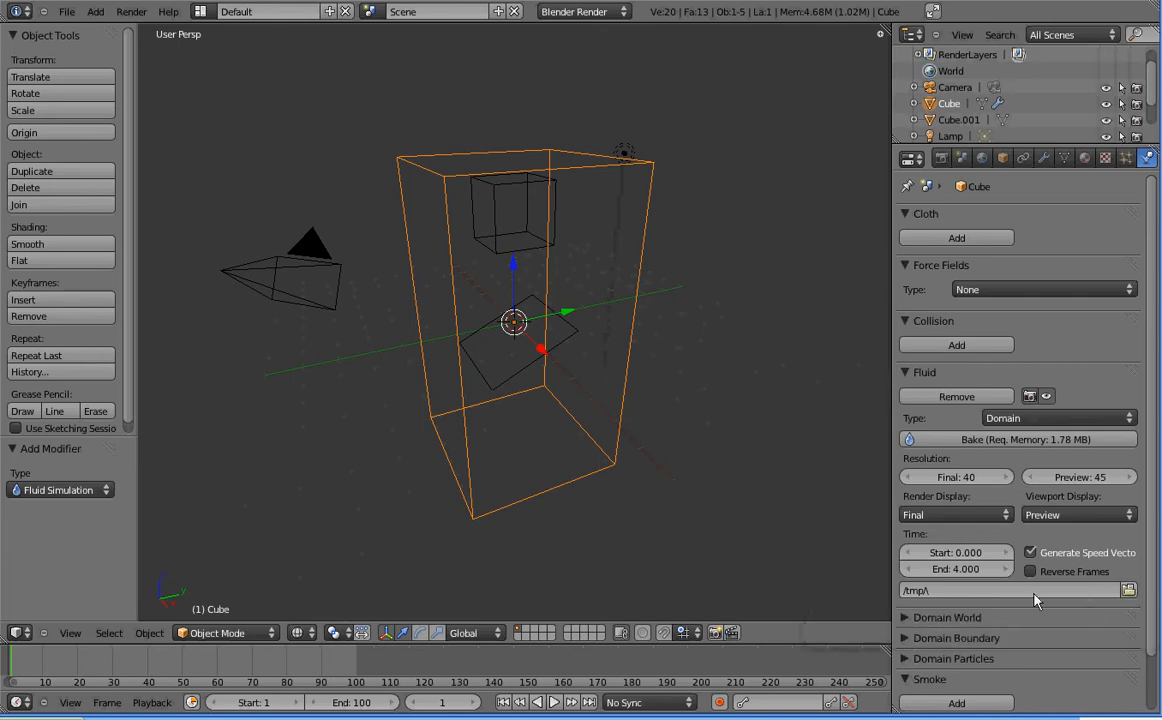
Set the domain's bake output path to bake2fluidsurface_final_0000.bobj.gz in the Desktop's WaterBake folder
{"action": "left_click", "coordinate": [1128, 591]}
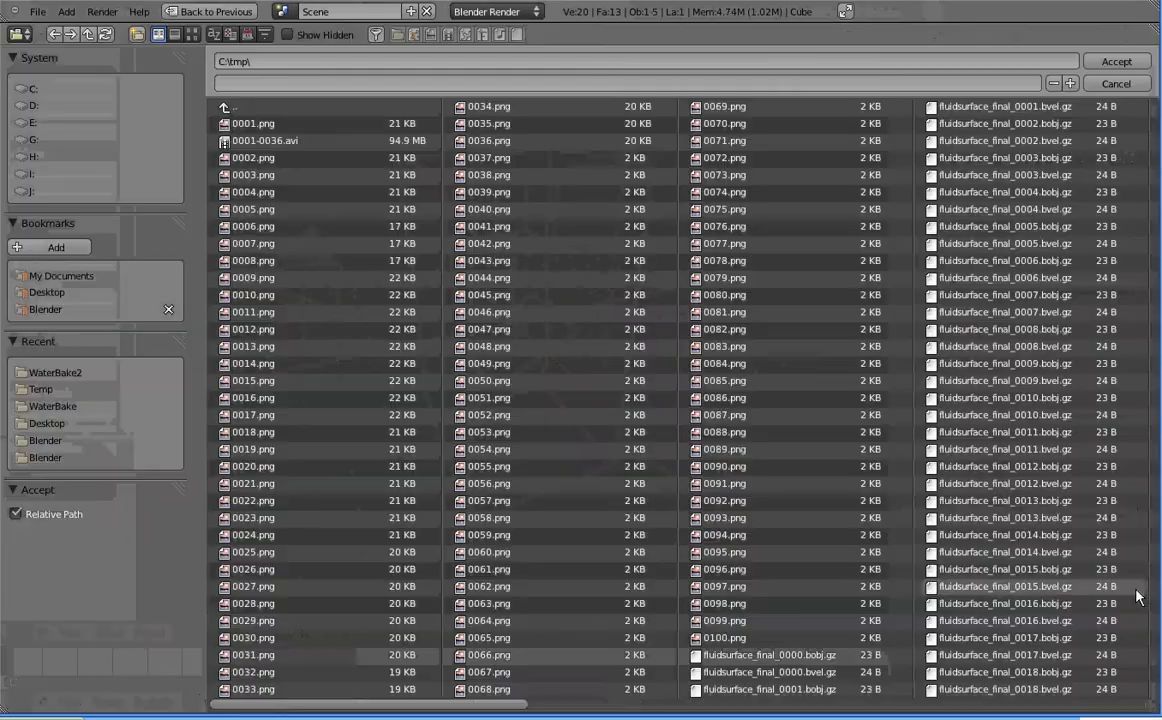
{"action": "left_click", "coordinate": [50, 292]}
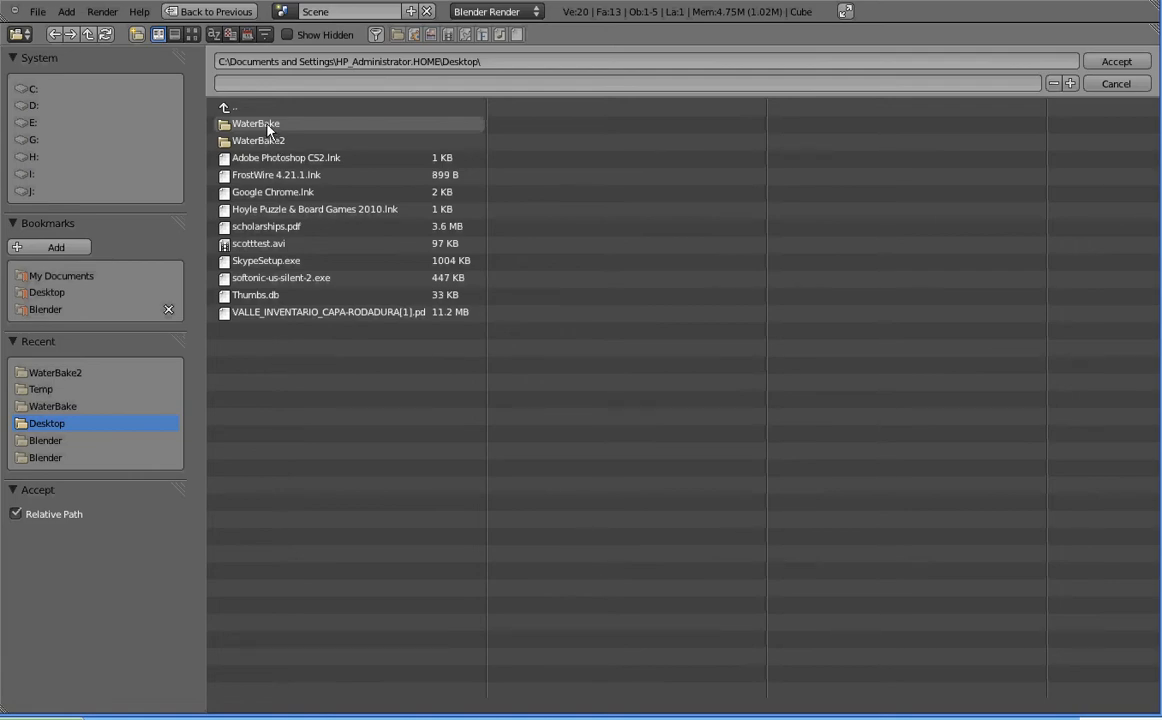
{"action": "key", "text": "Escape"}
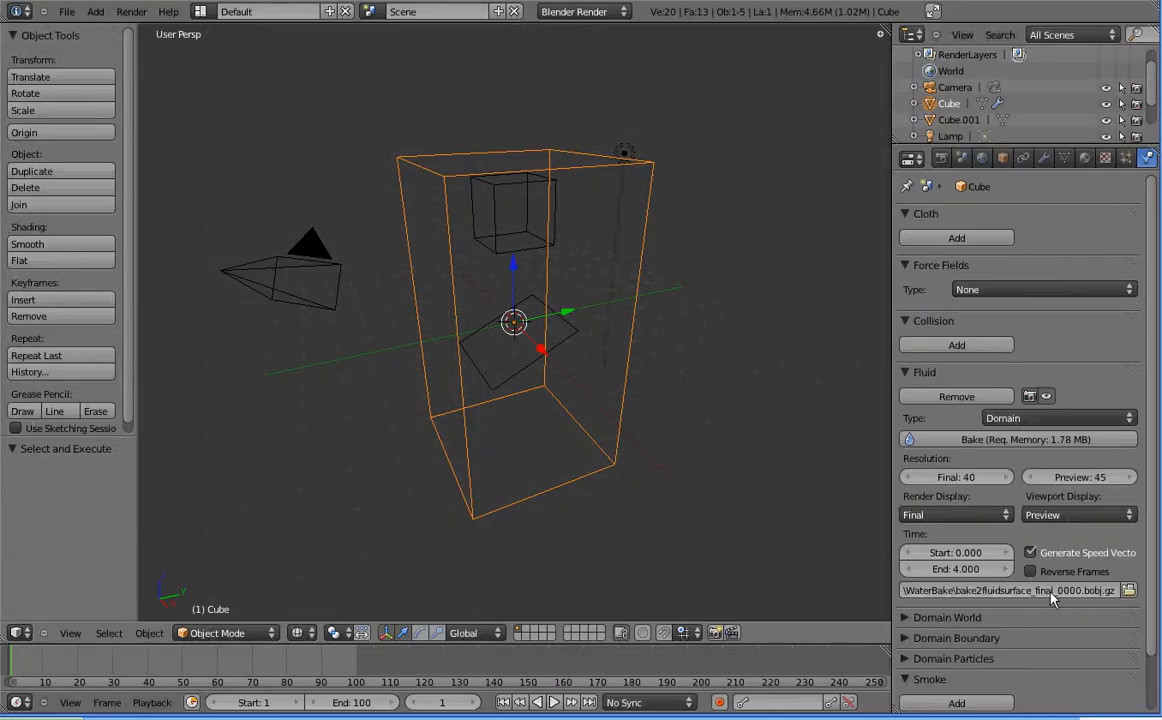
Set the domain's bake output path to bake4 in the Desktop's WaterBake2 folder
{"action": "left_click", "coordinate": [1128, 590]}
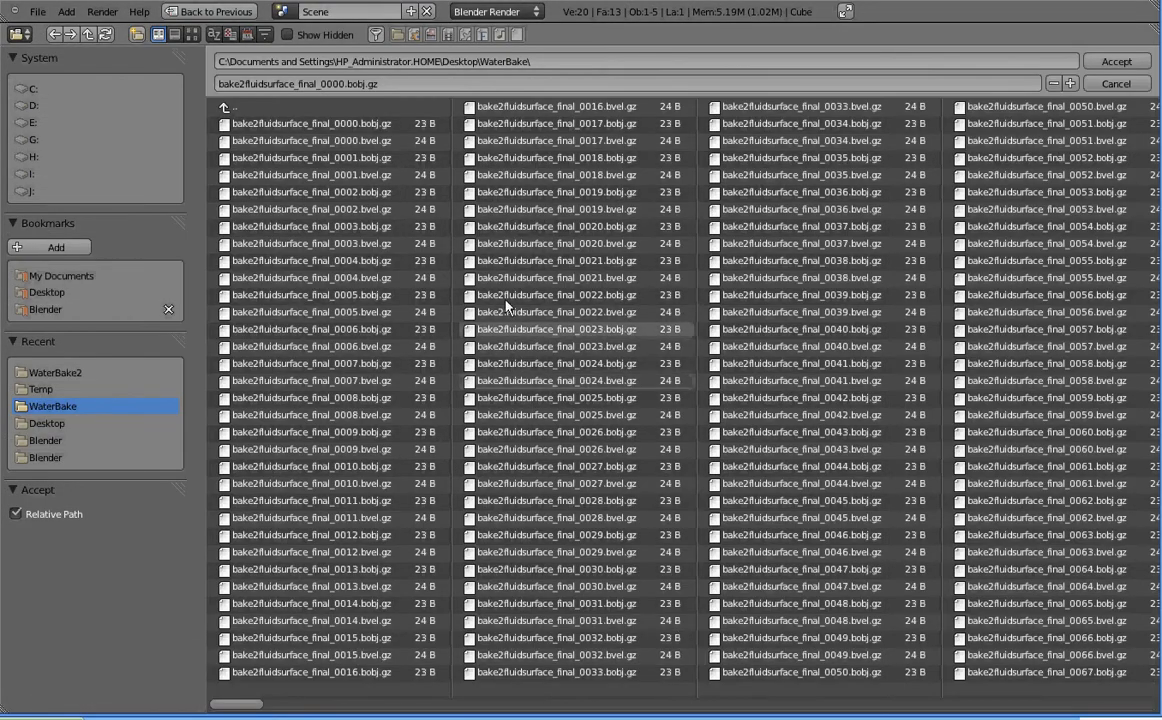
{"action": "left_click", "coordinate": [47, 293]}
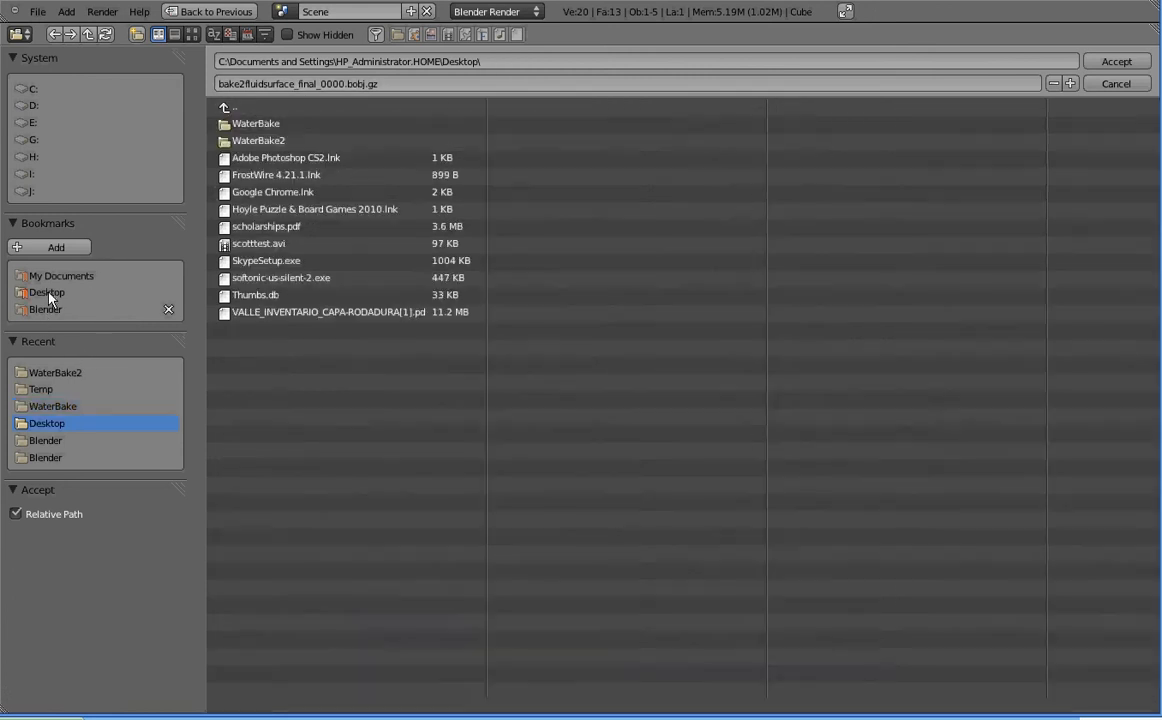
{"action": "left_click", "coordinate": [252, 127]}
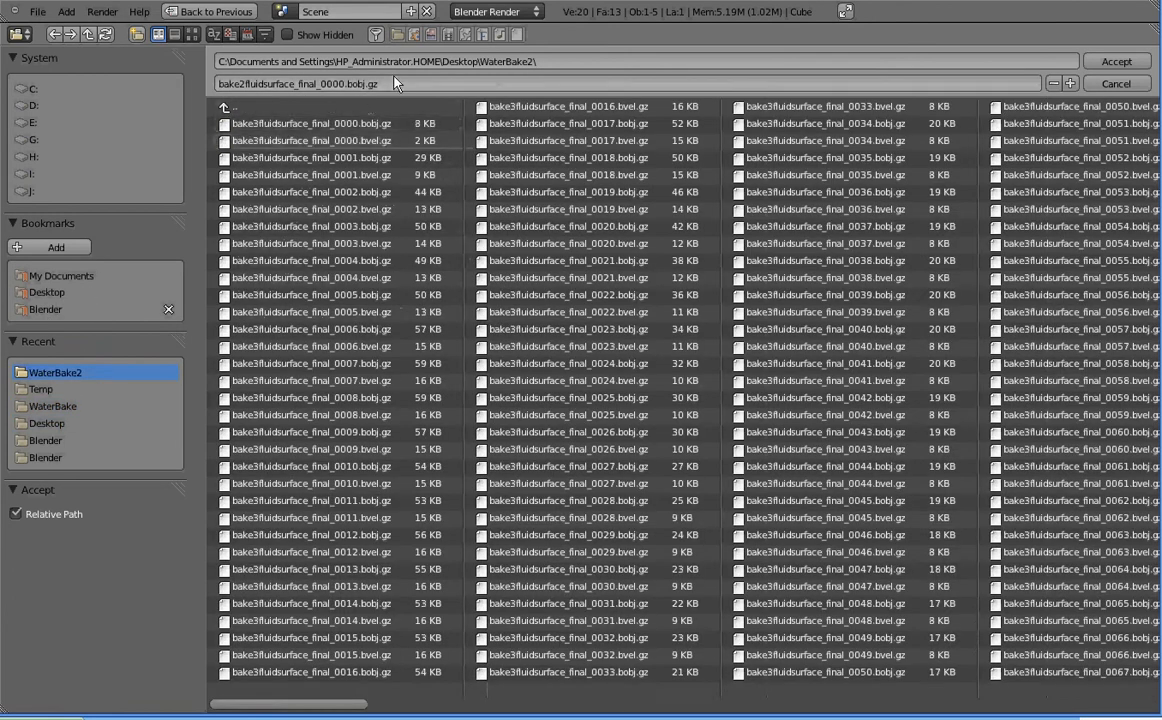
{"action": "left_click", "coordinate": [396, 84]}
{"action": "type", "text": "bake4"}
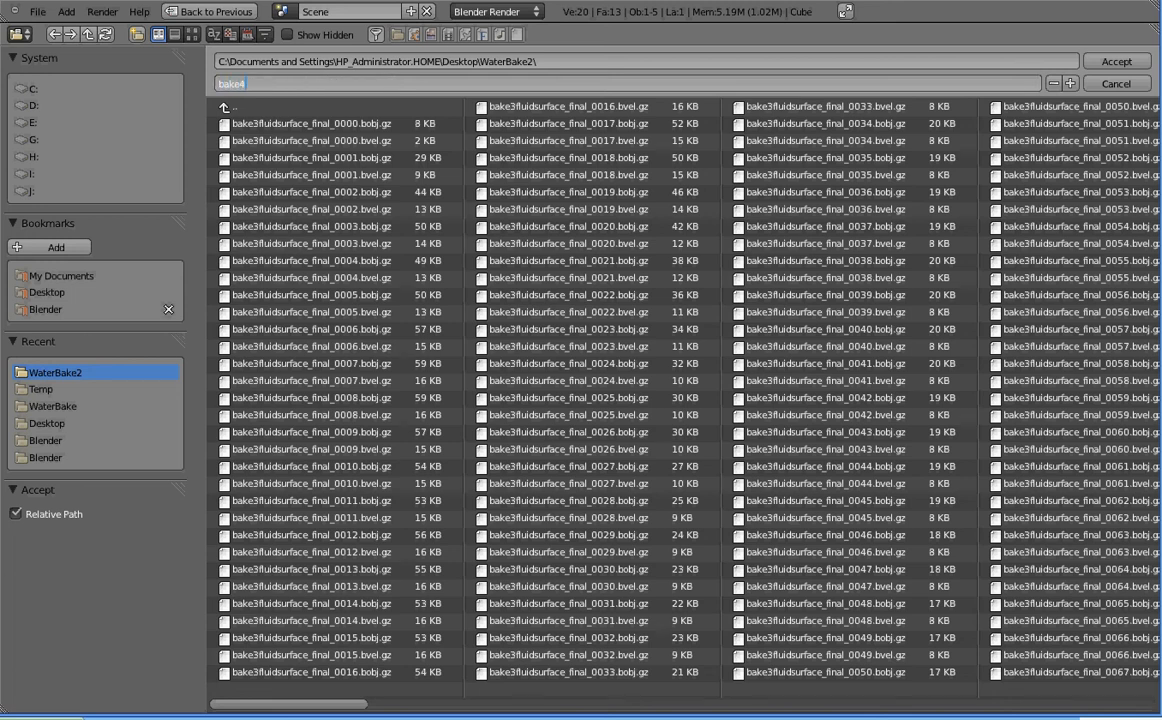
{"action": "left_click", "coordinate": [1128, 60]}
{"action": "left_click", "coordinate": [1128, 62]}
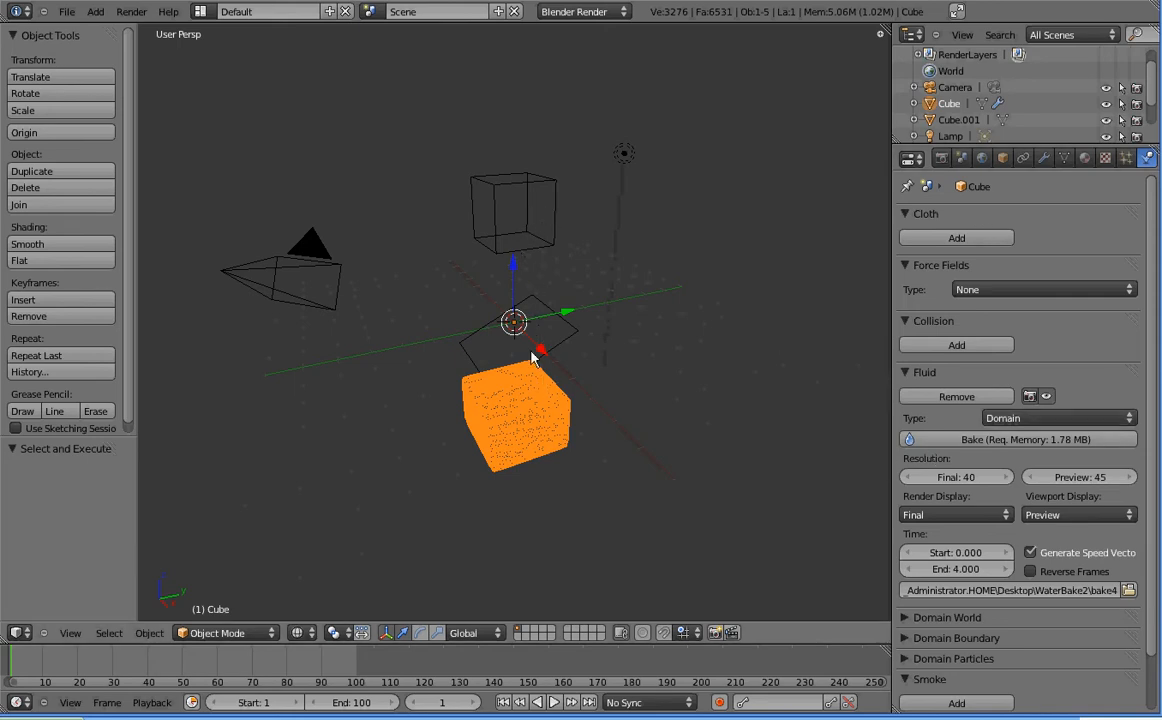
Enable fluid physics on the upper cube as type Fluid, with an initial Z velocity of 3.5
{"action": "right_click", "coordinate": [507, 220]}
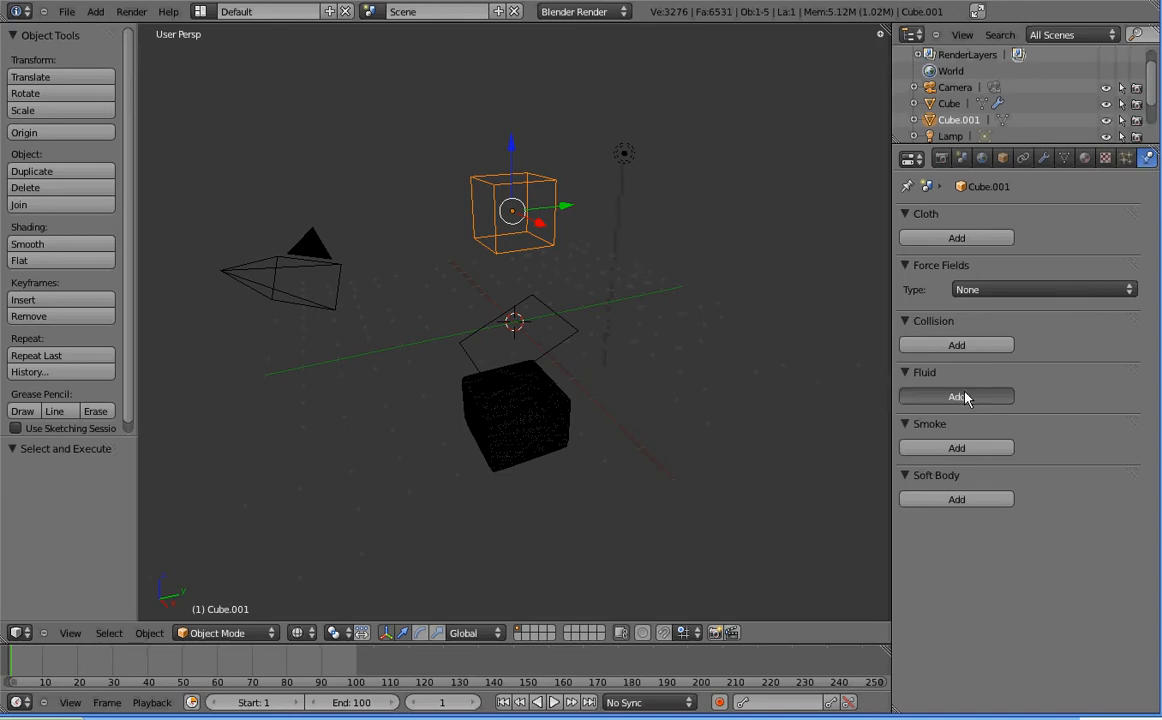
{"action": "left_click", "coordinate": [918, 396]}
{"action": "left_click", "coordinate": [1030, 418]}
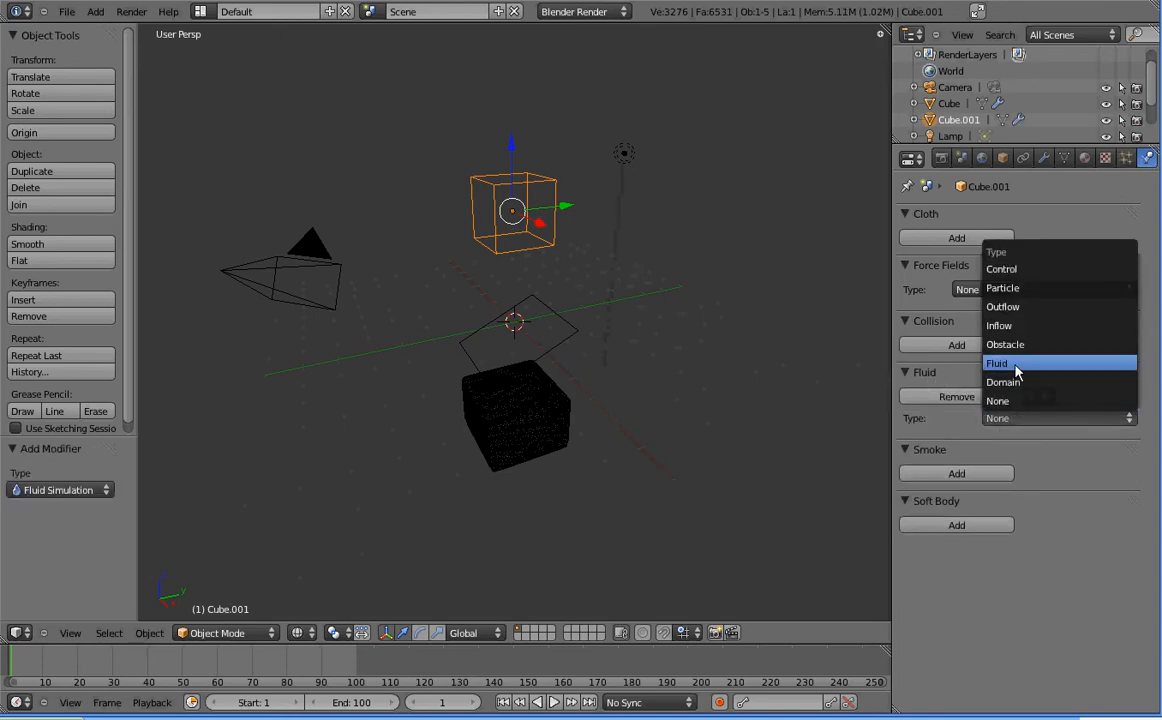
{"action": "left_click", "coordinate": [1012, 365]}
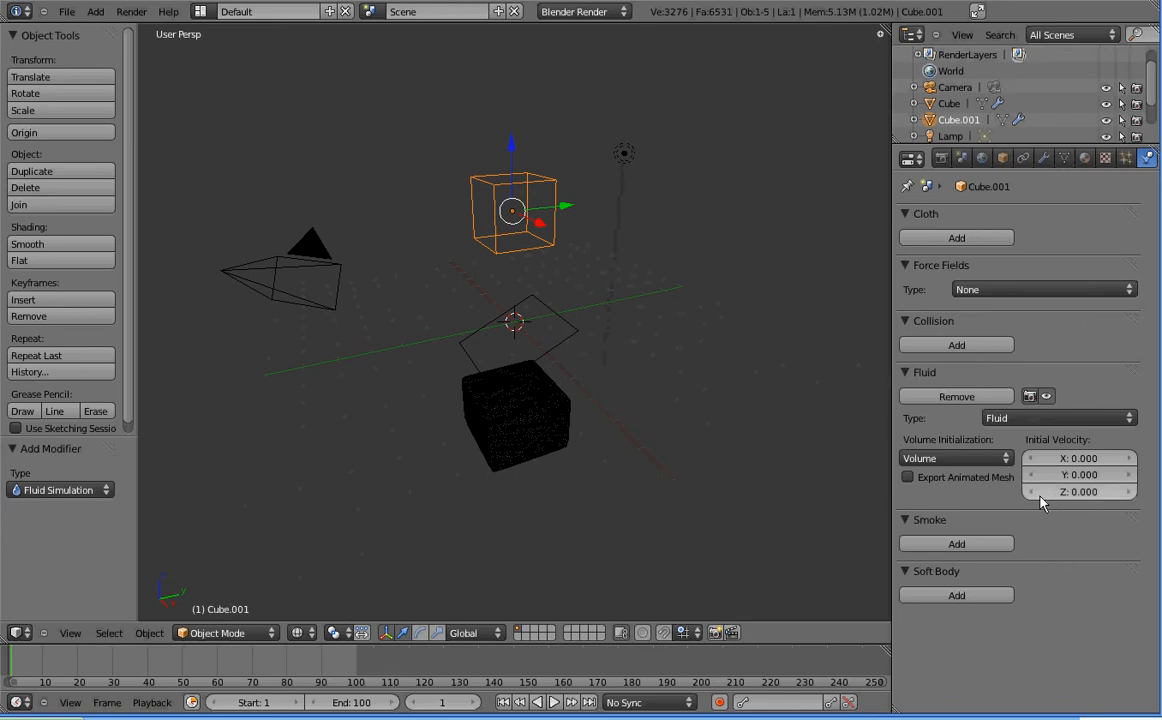
{"action": "left_click", "coordinate": [1098, 492]}
{"action": "type", "text": "3"}
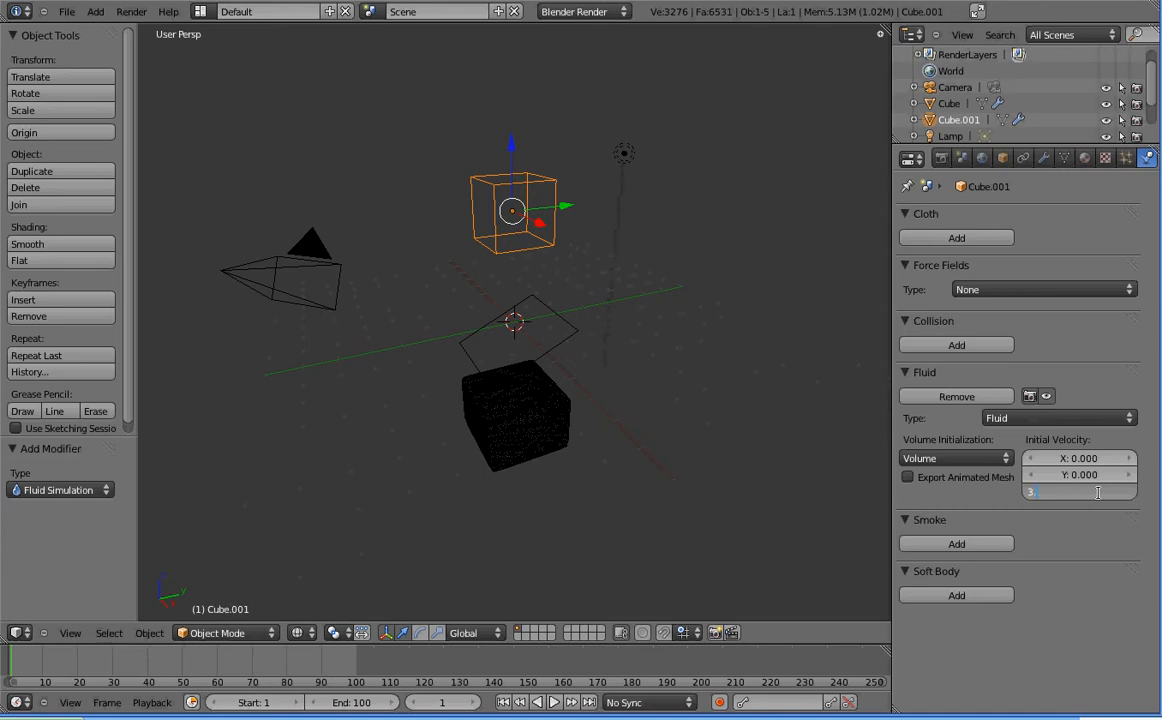
{"action": "key", "text": "Return"}
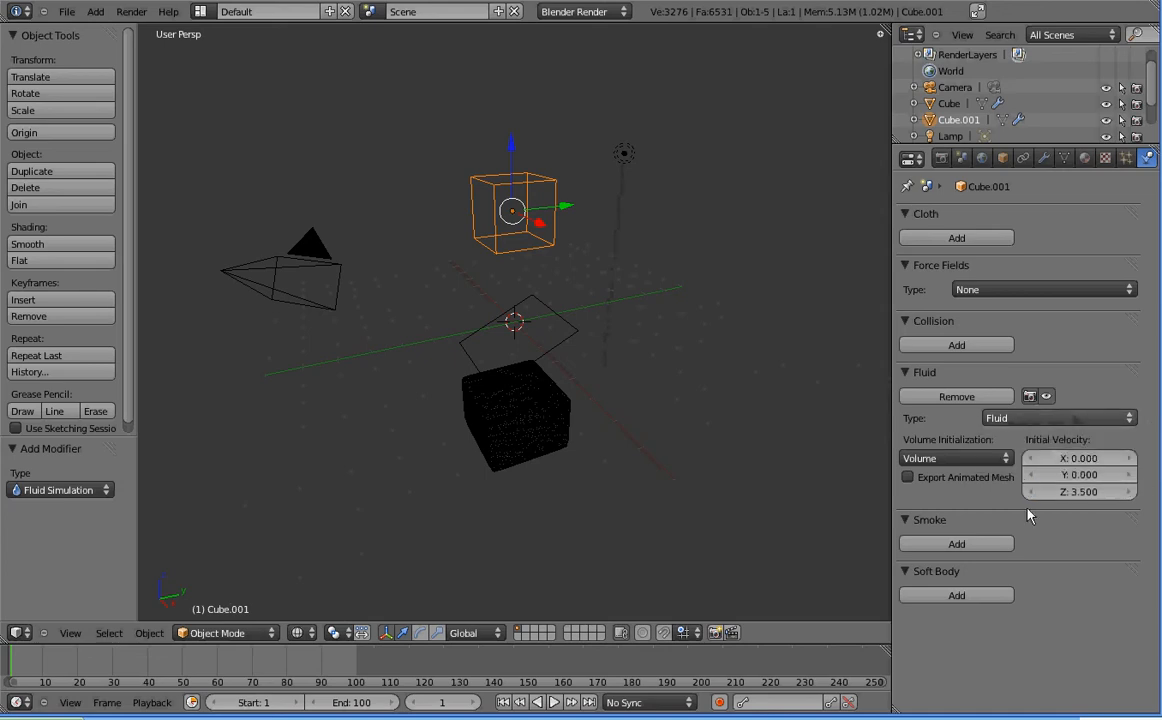
Enable fluid physics on the tilted plane as type Obstacle, with volume initialization set to Shell
{"action": "right_click", "coordinate": [519, 311]}
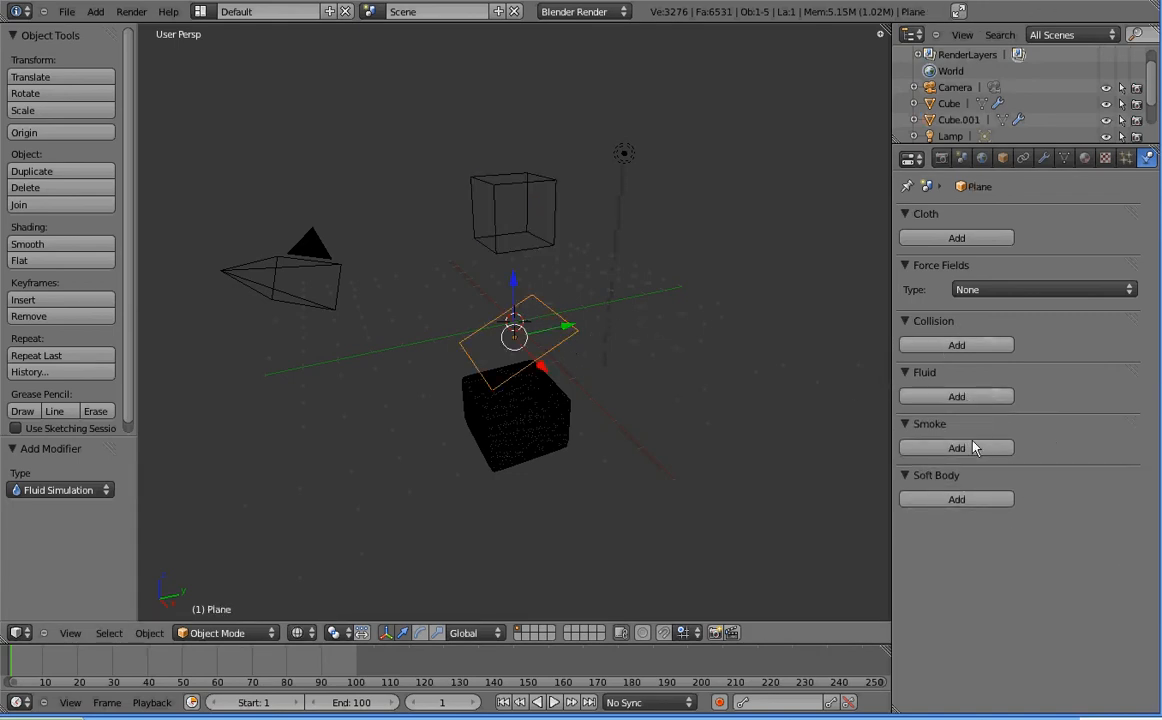
{"action": "left_click", "coordinate": [960, 396]}
{"action": "left_click", "coordinate": [1032, 420]}
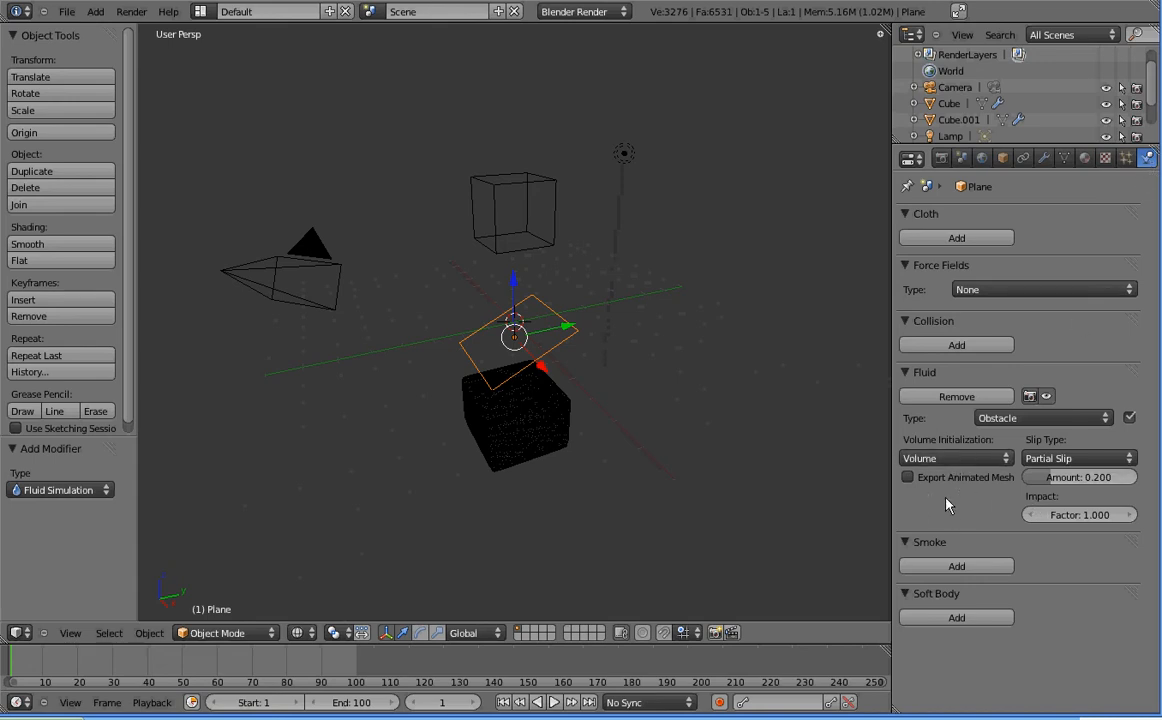
{"action": "left_click", "coordinate": [969, 465]}
{"action": "left_click", "coordinate": [925, 426]}
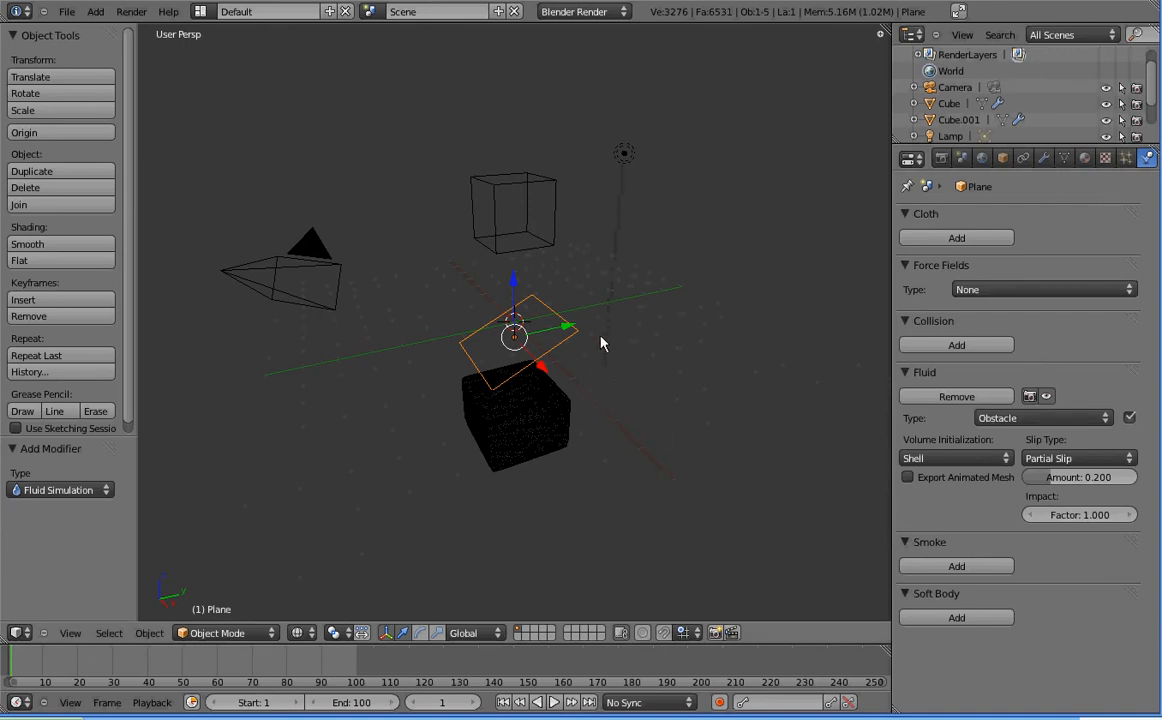
Bake the fluid simulation from the domain object
{"action": "right_click", "coordinate": [541, 430]}
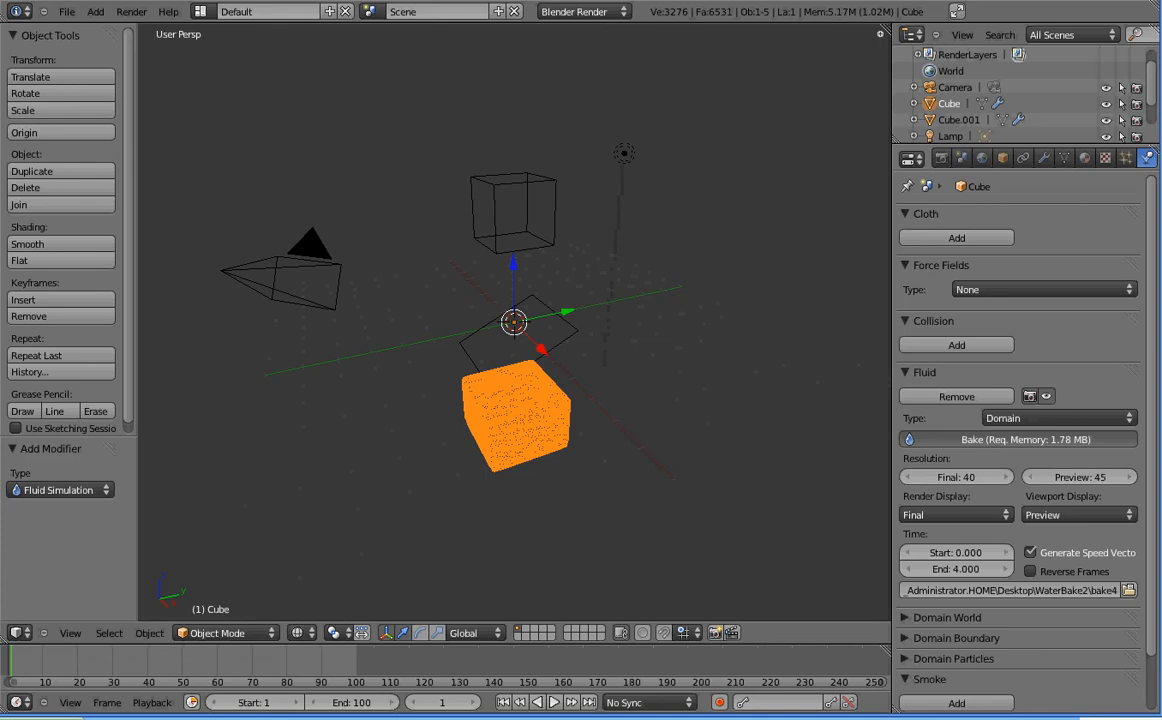
{"action": "left_click", "coordinate": [1018, 440]}
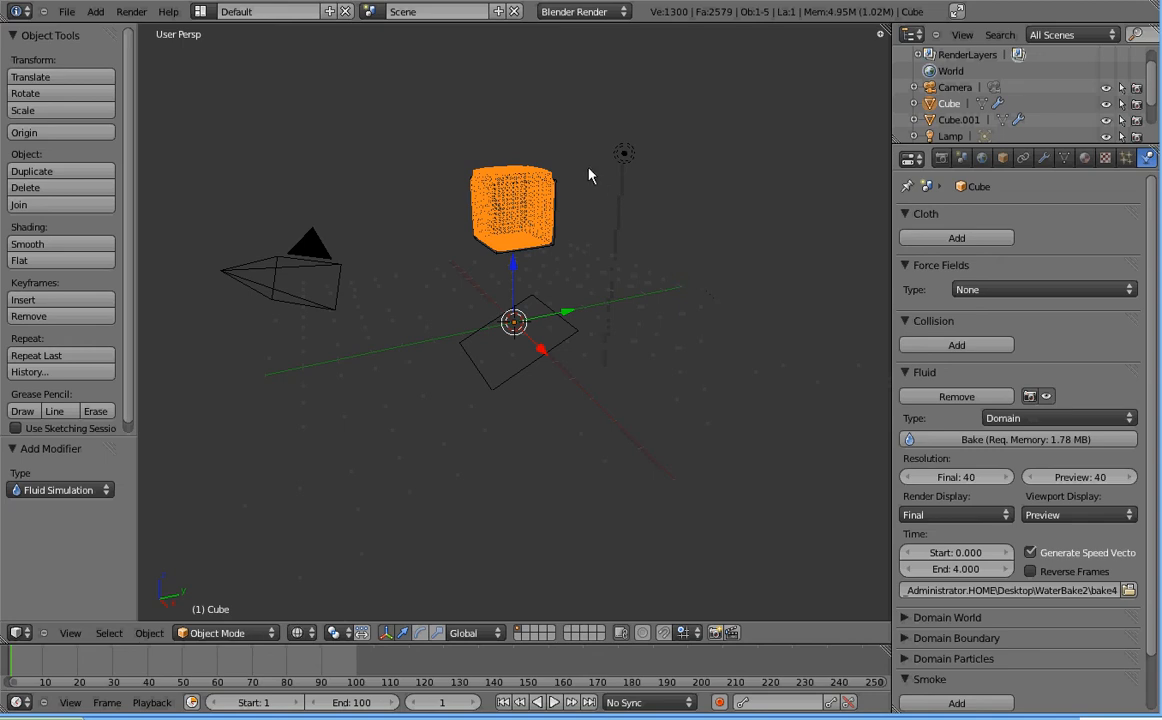
Switch the viewport shading to Solid and play the baked water animation, stopping it partway
{"action": "left_click", "coordinate": [300, 632]}
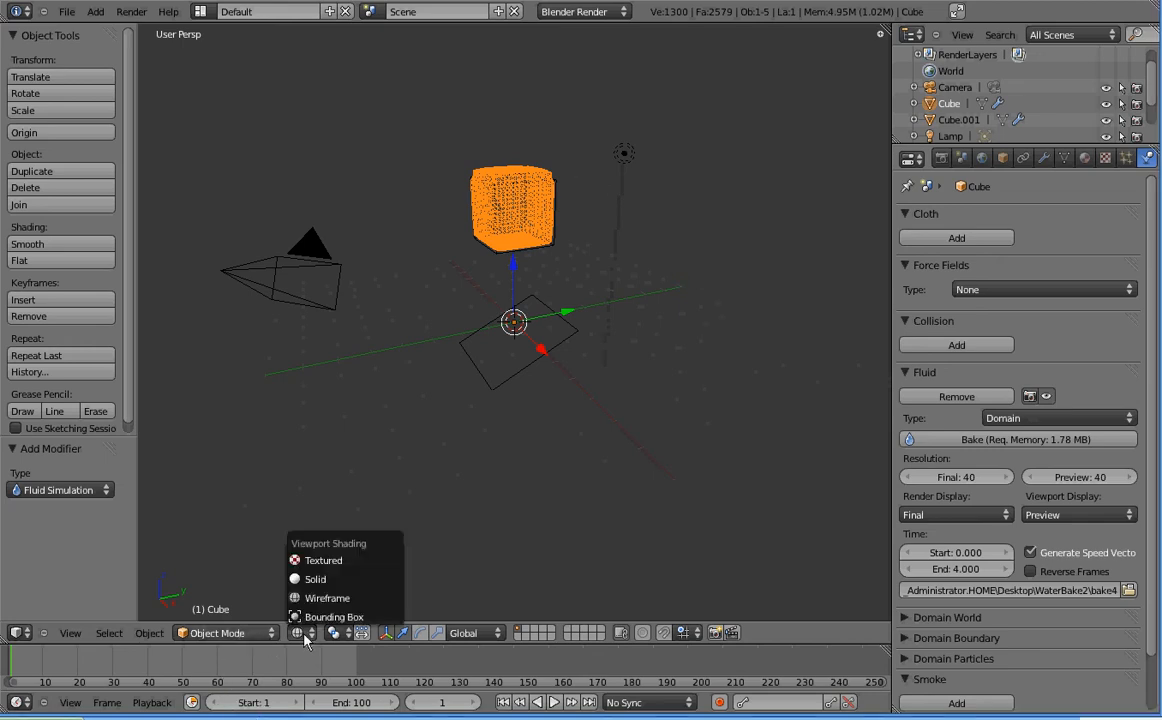
{"action": "left_click", "coordinate": [316, 526]}
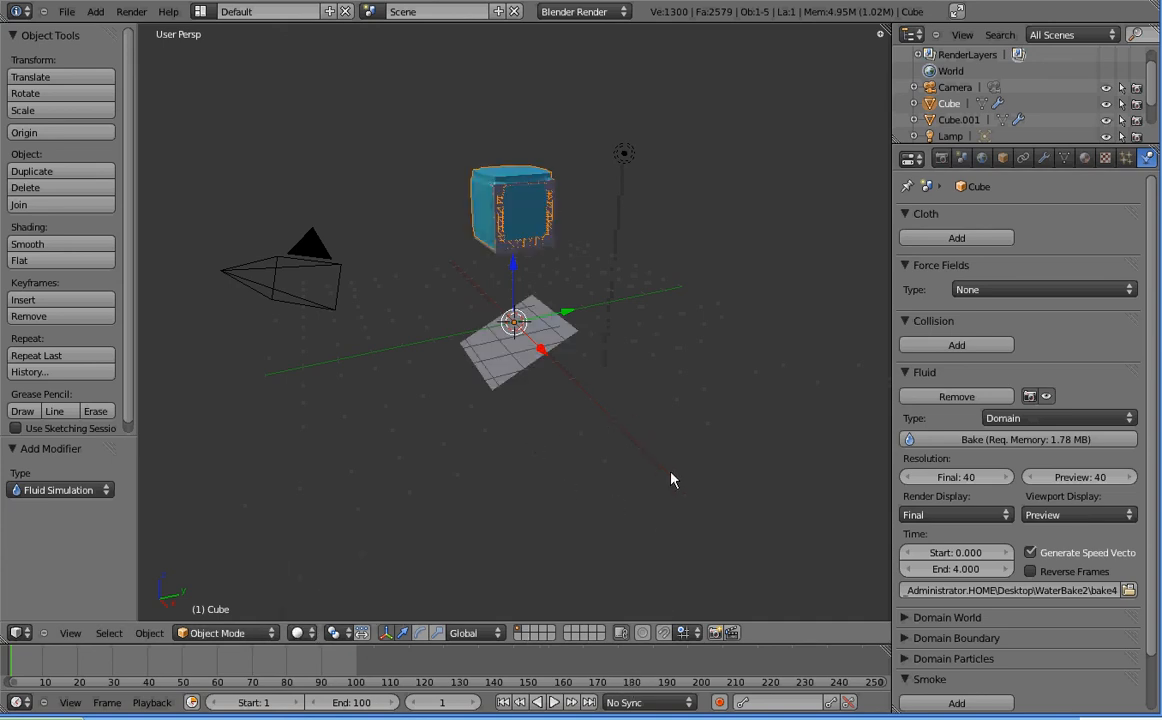
{"action": "key", "text": "alt+a"}
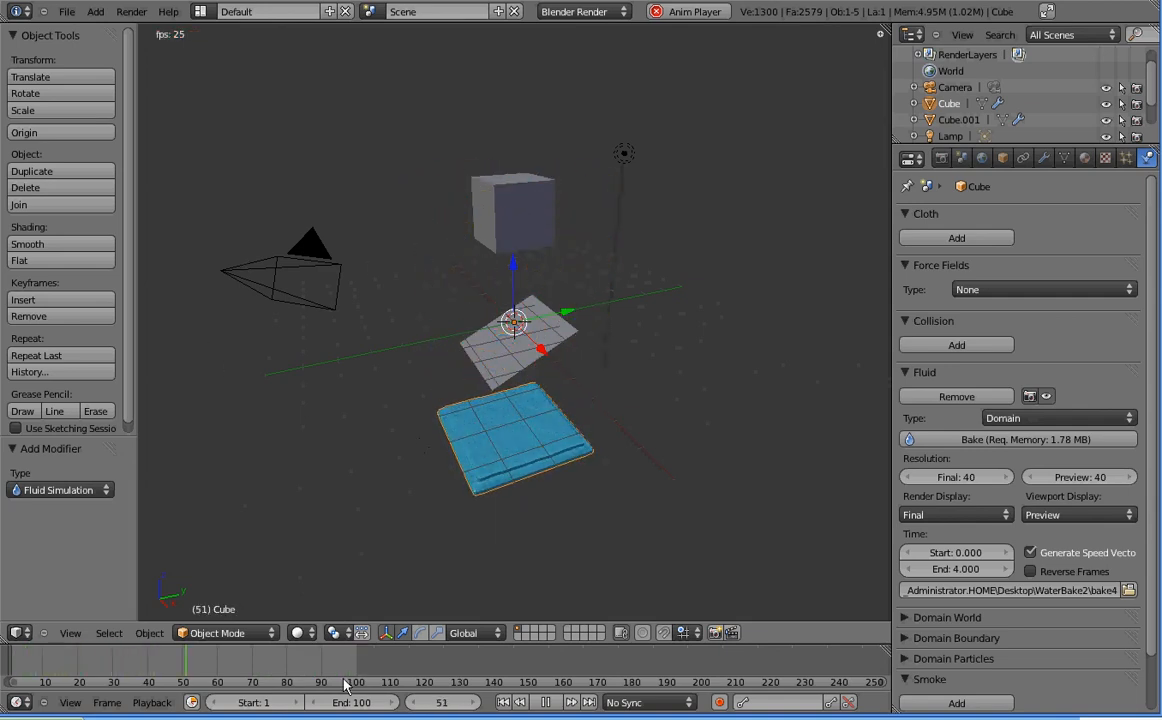
{"action": "left_click", "coordinate": [538, 703]}
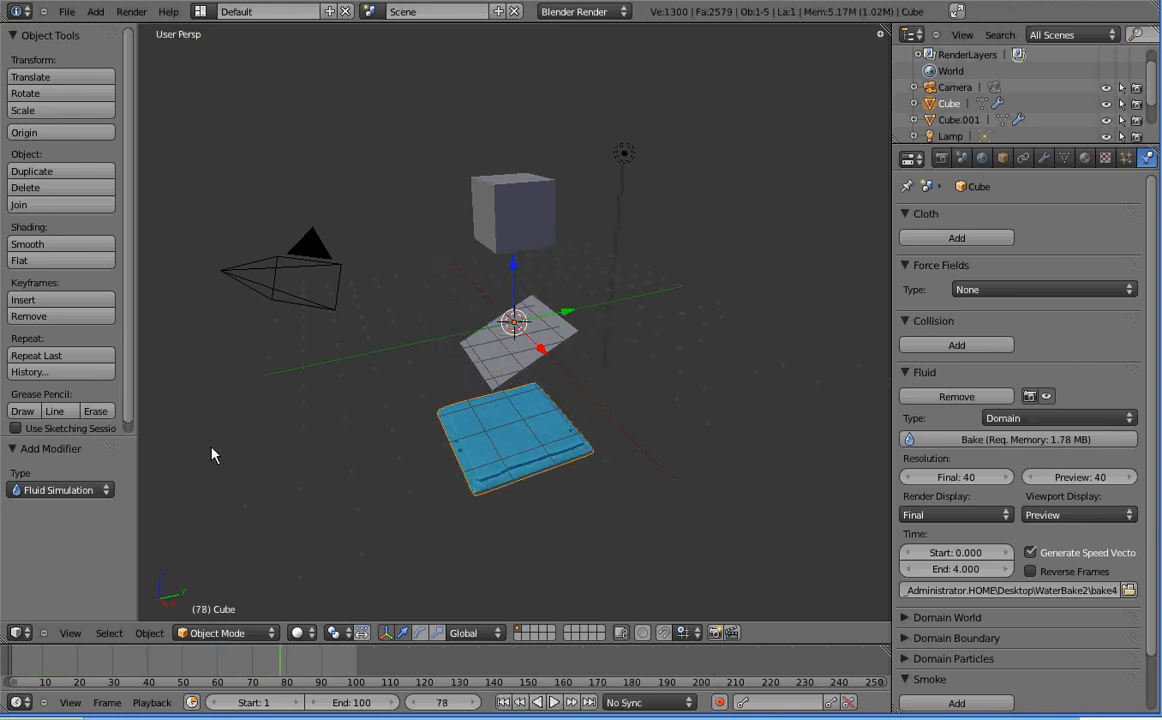
Apply smooth shading to the water surface and replay the animation to inspect it up close
{"action": "left_click", "coordinate": [48, 244]}
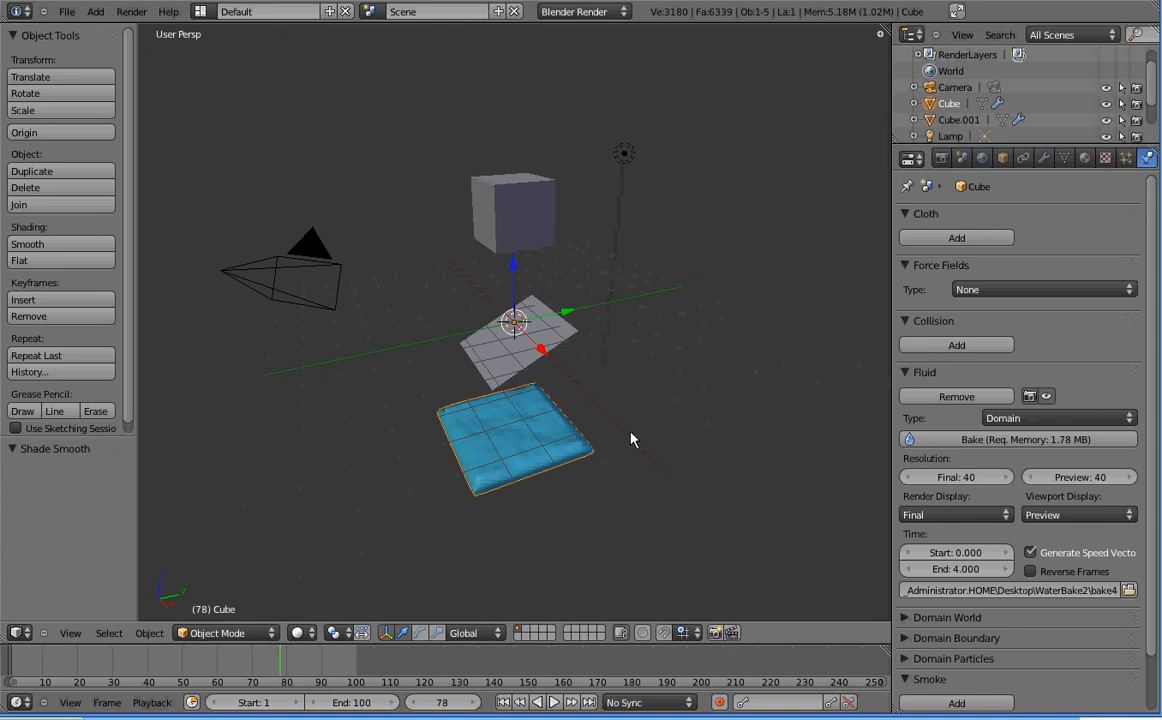
{"action": "left_click", "coordinate": [553, 702]}
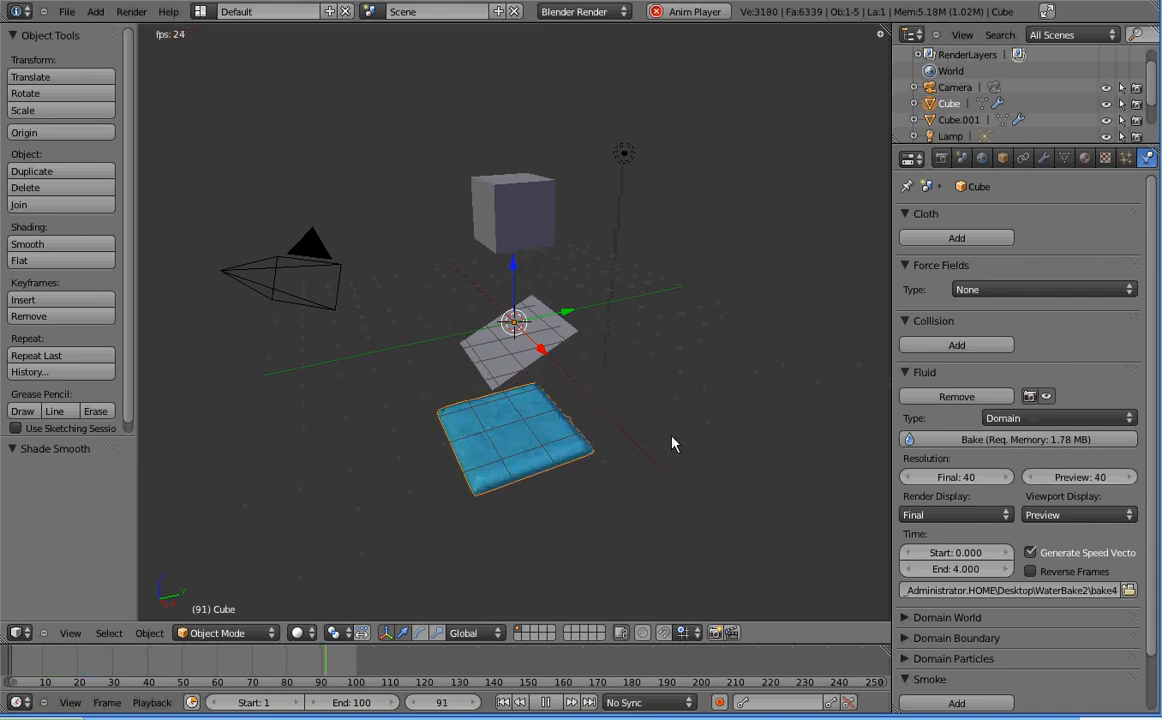
{"action": "scroll", "coordinate": [673, 443], "scroll_direction": "up", "scroll_amount": 4}
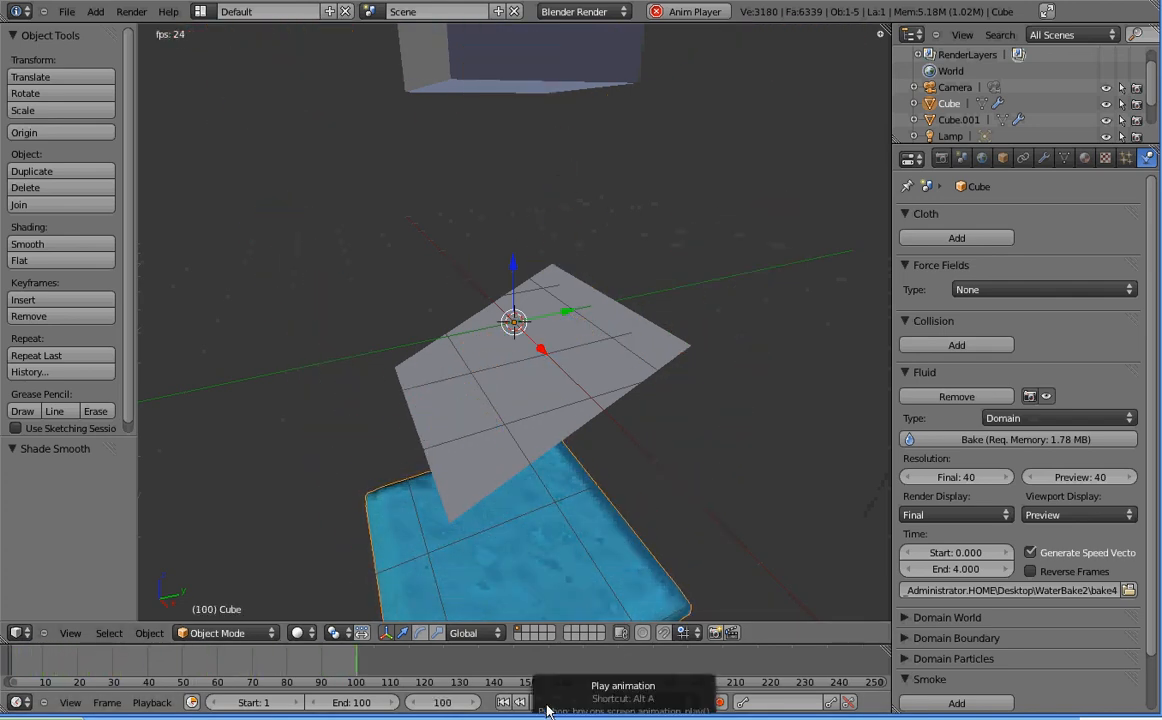
{"action": "left_click", "coordinate": [548, 704]}
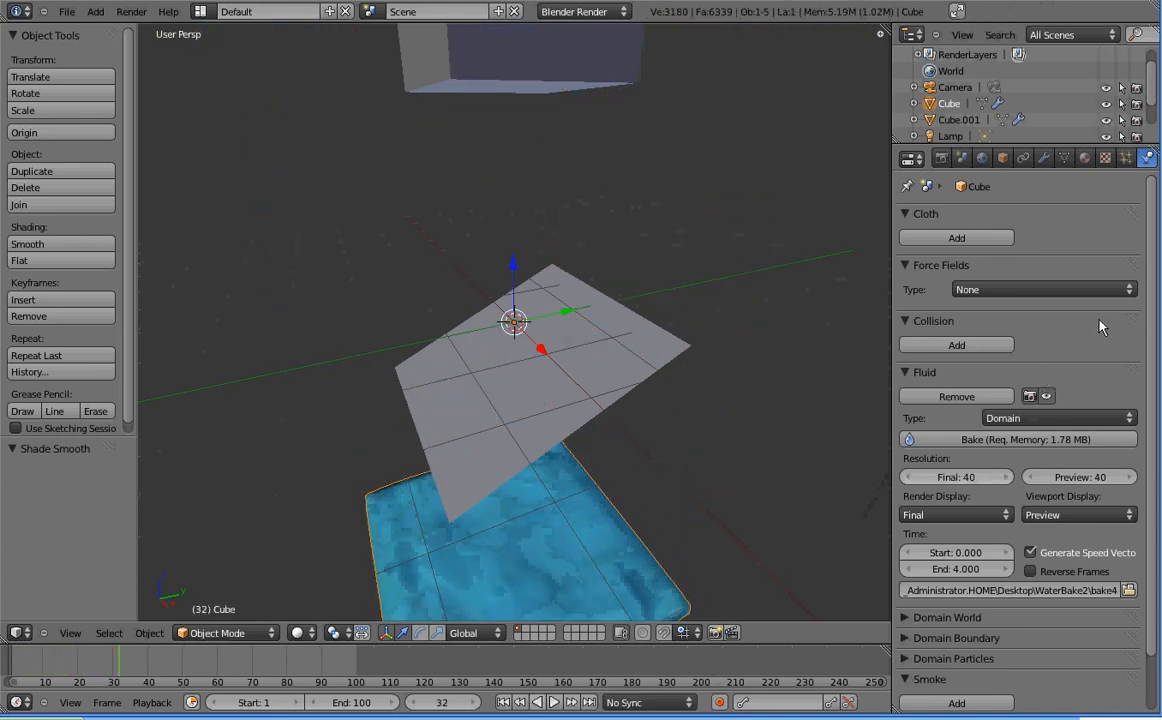